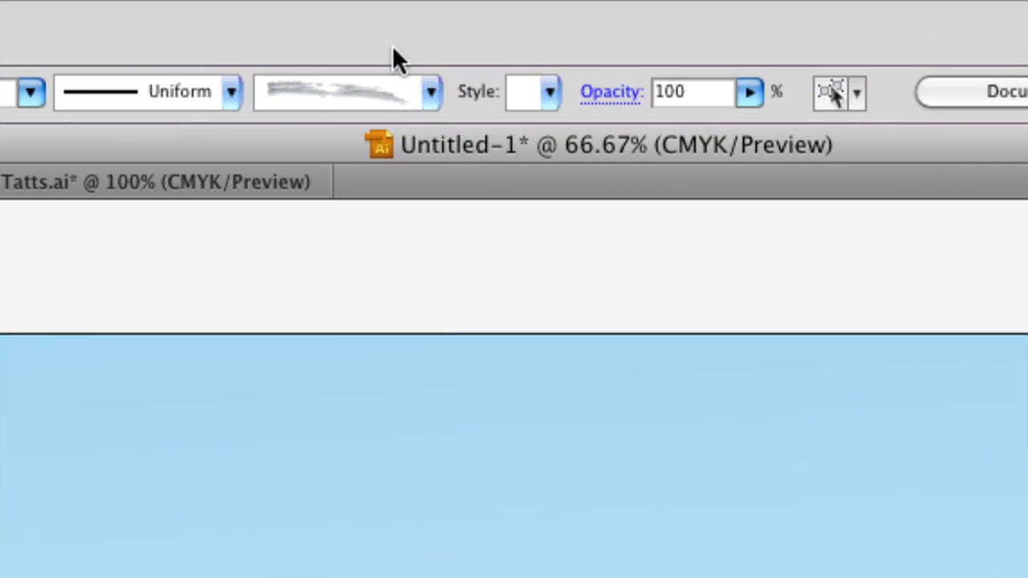
Open the Artistic_Paintbrush library through Brush Libraries > Artistic.
{"action": "left_click", "coordinate": [411, 69]}
{"action": "scroll", "coordinate": [341, 211], "scroll_direction": "down", "scroll_amount": 2}
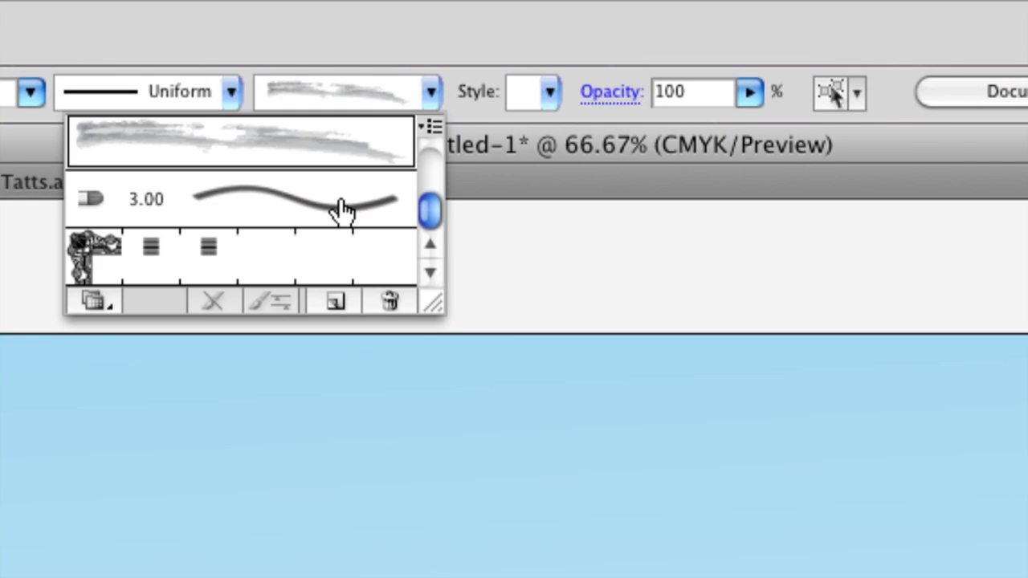
{"action": "scroll", "coordinate": [342, 210], "scroll_direction": "up", "scroll_amount": 5}
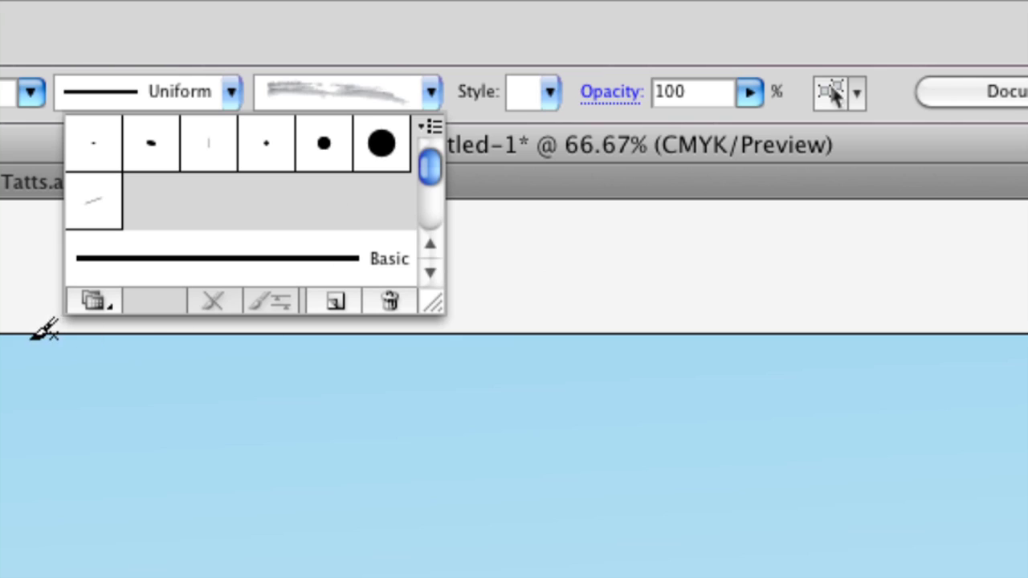
{"action": "left_click", "coordinate": [90, 301]}
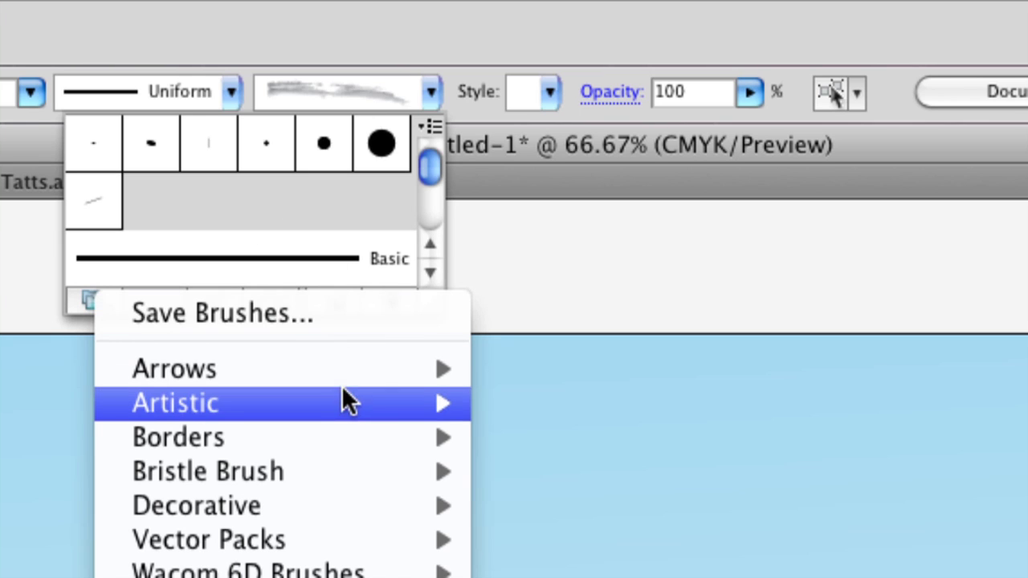
{"action": "mouse_move", "coordinate": [345, 394]}
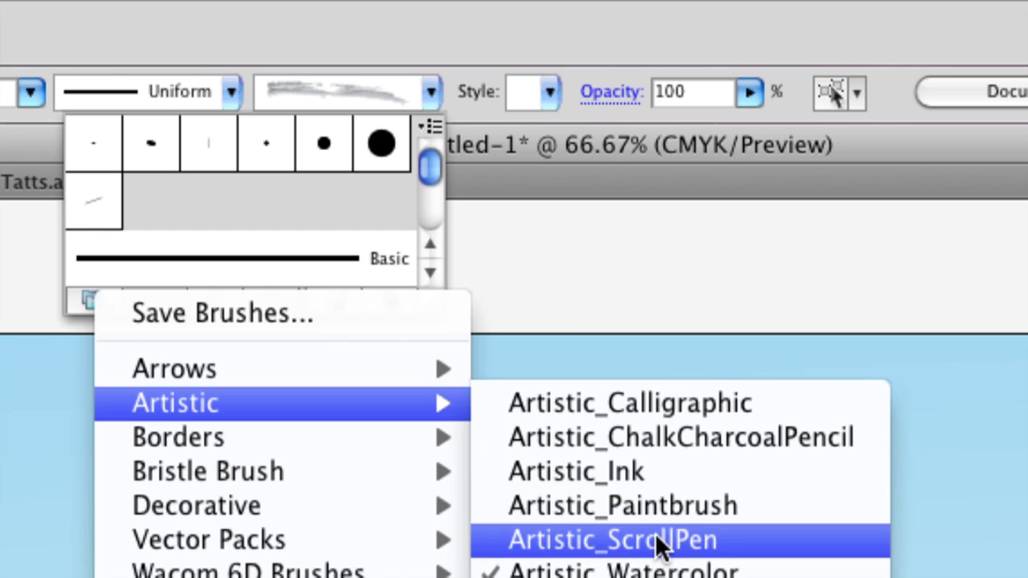
{"action": "left_click", "coordinate": [646, 506]}
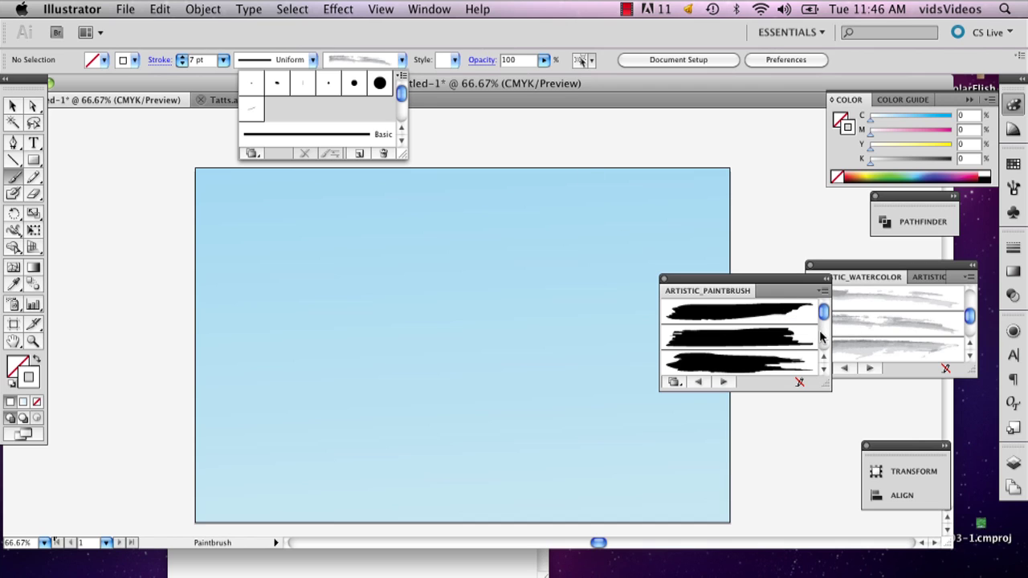
{"action": "left_click", "coordinate": [823, 369]}
Choose the third, grey Artistic_Paintbrush brush with fill None and a white stroke.
{"action": "left_click", "coordinate": [823, 368]}
{"action": "left_click", "coordinate": [823, 369]}
{"action": "left_click_drag", "start_coordinate": [825, 332], "coordinate": [823, 351]}
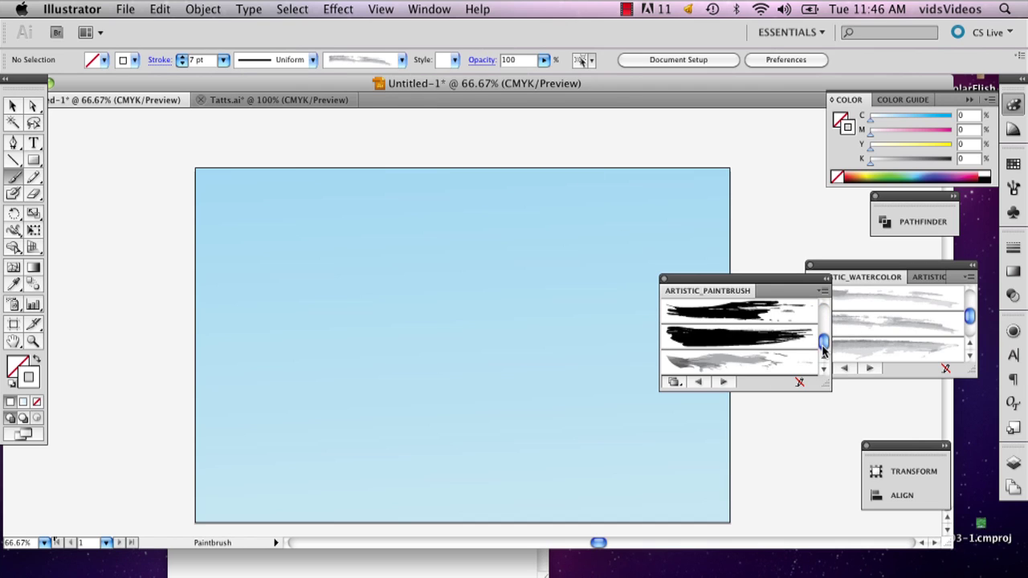
{"action": "left_click", "coordinate": [769, 359]}
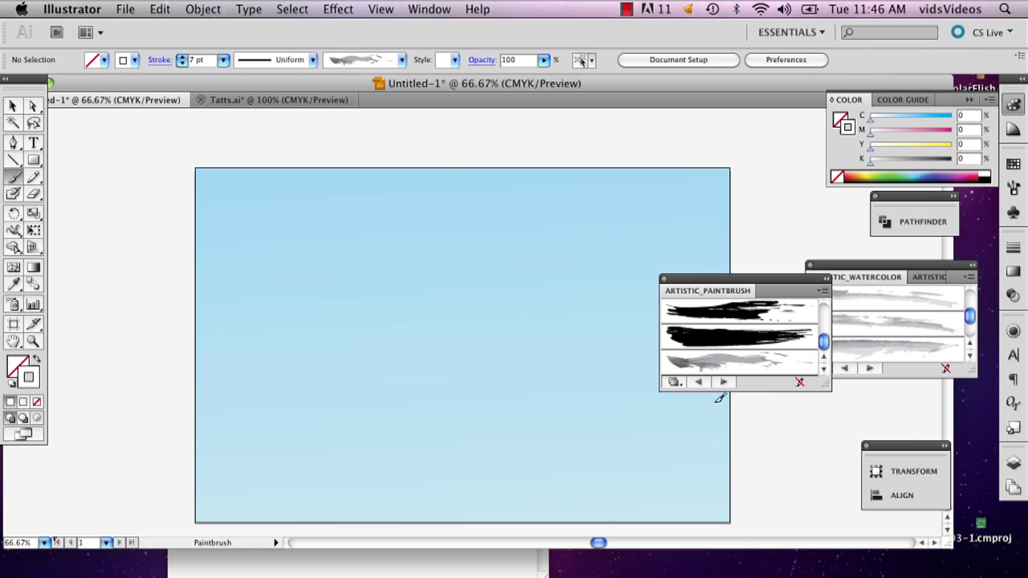
{"action": "left_click", "coordinate": [224, 60]}
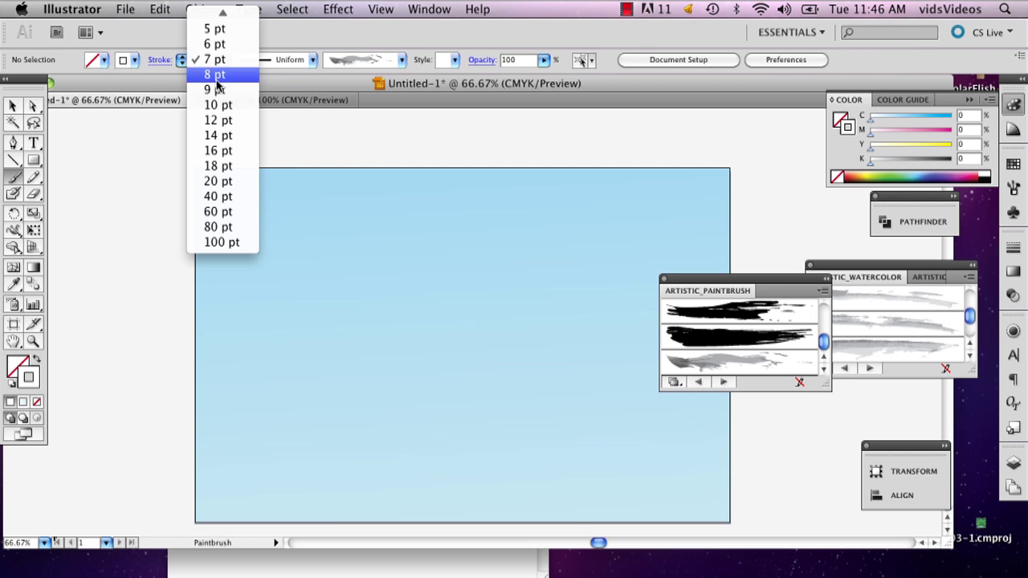
{"action": "left_click", "coordinate": [216, 61]}
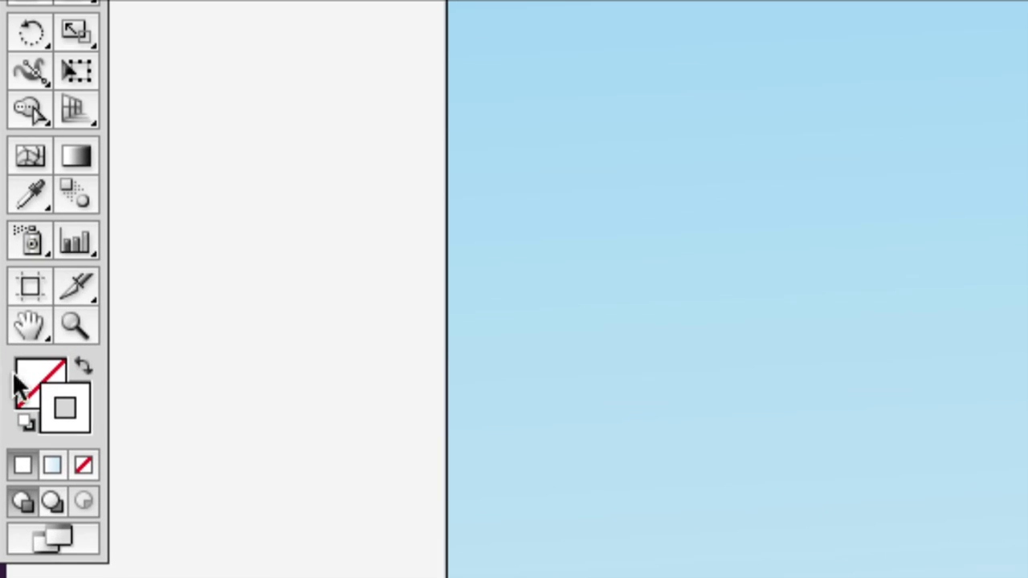
{"action": "left_click", "coordinate": [15, 362]}
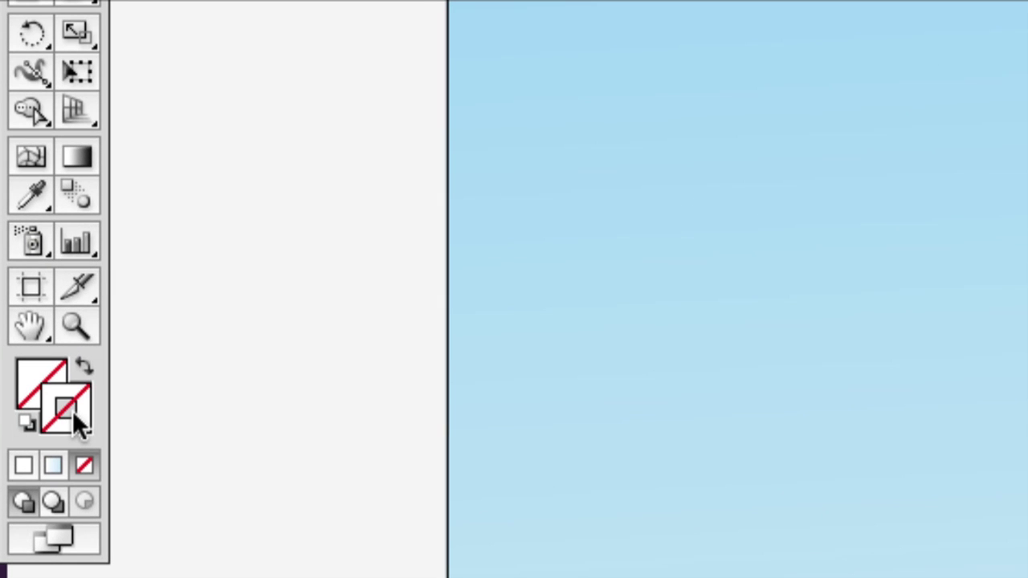
{"action": "left_click", "coordinate": [24, 465]}
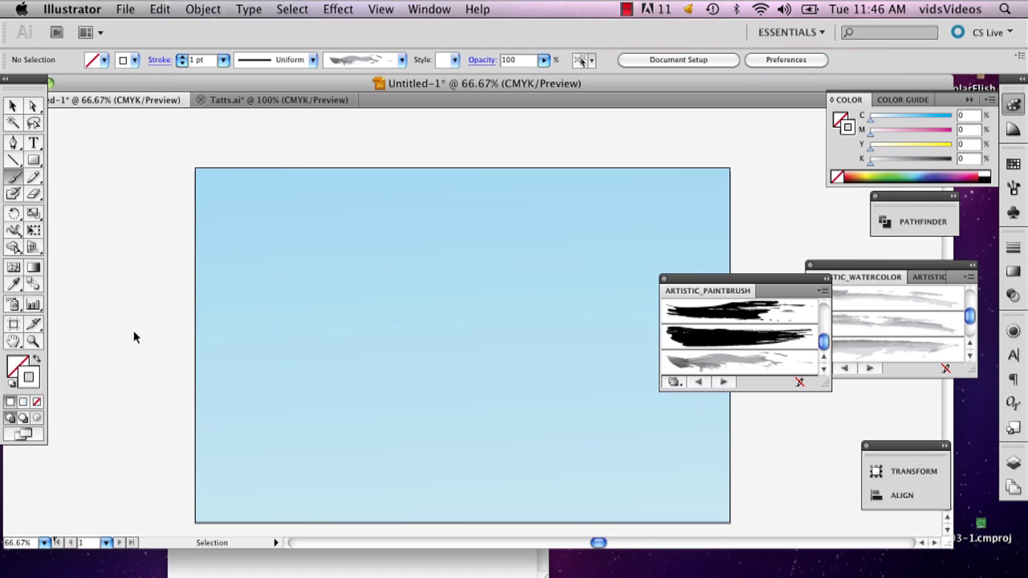
Paint a white brush cloud at the upper left and set its stroke to 4 pt.
{"action": "key", "text": "b"}
{"action": "left_click_drag", "start_coordinate": [382, 218], "coordinate": [383, 220]}
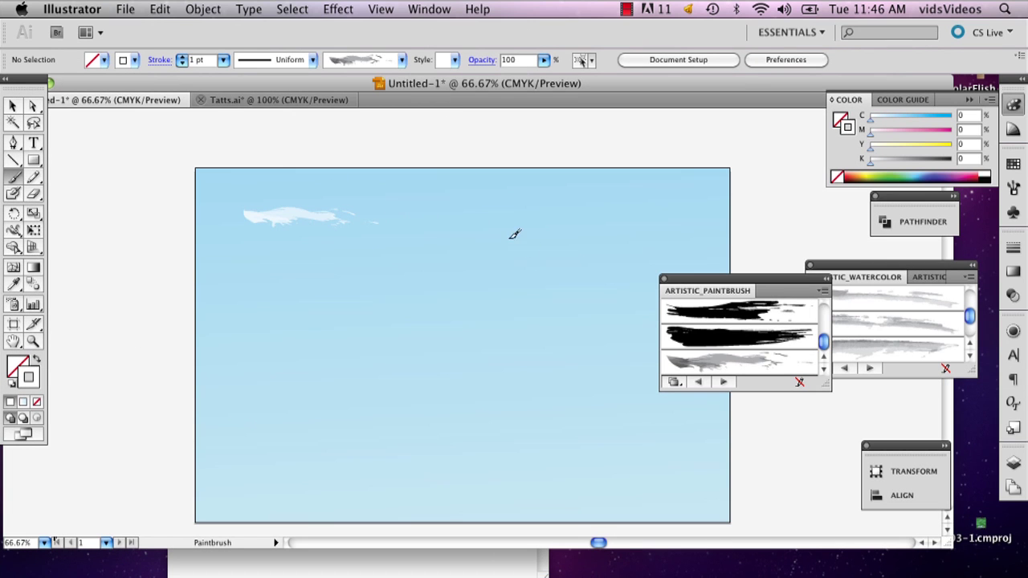
{"action": "left_click_drag", "start_coordinate": [433, 301], "coordinate": [539, 304]}
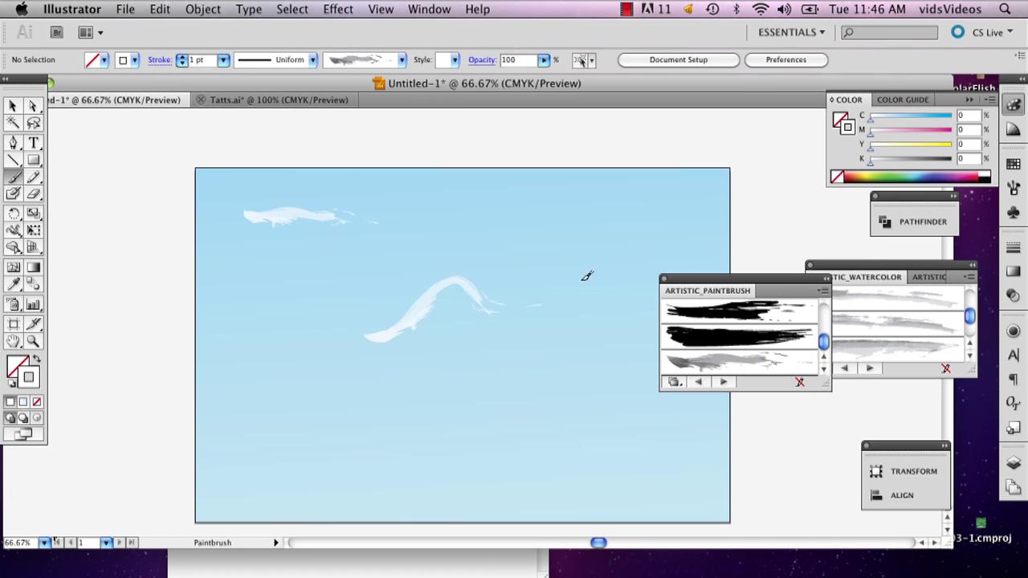
{"action": "left_click", "coordinate": [12, 106]}
{"action": "left_click", "coordinate": [305, 217]}
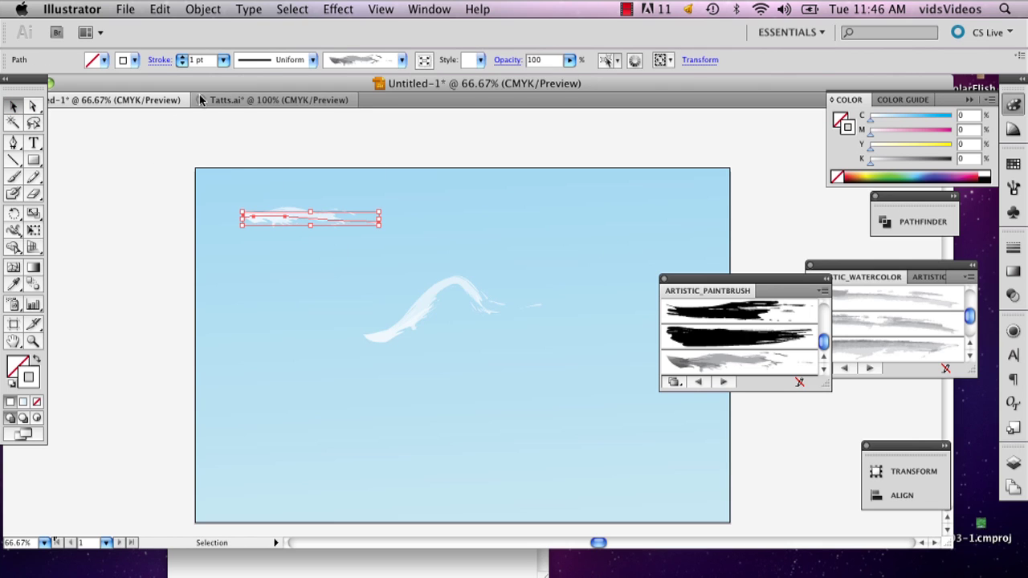
{"action": "left_click", "coordinate": [224, 59]}
{"action": "left_click", "coordinate": [217, 120]}
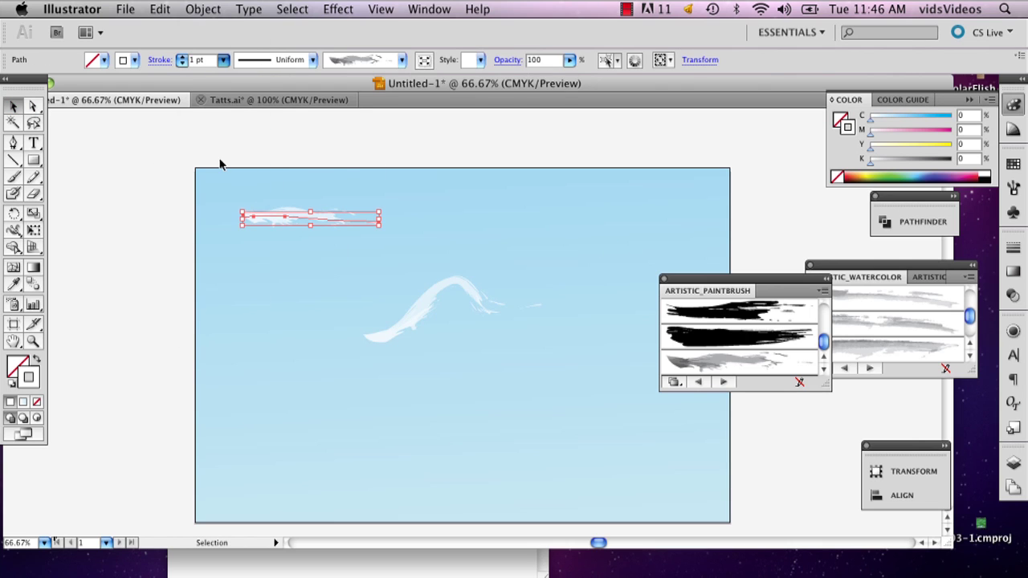
{"action": "left_click", "coordinate": [223, 59]}
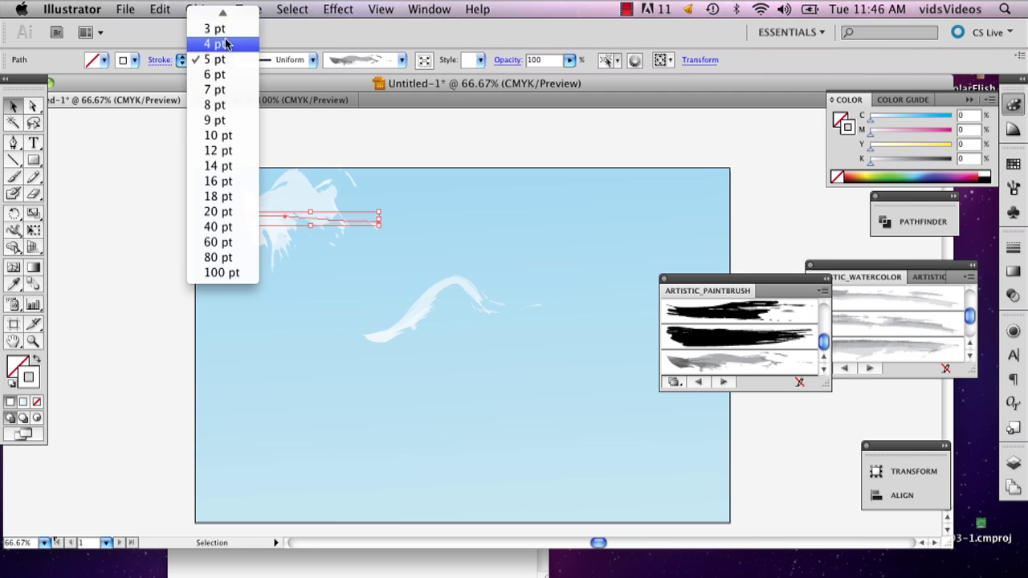
{"action": "left_click", "coordinate": [213, 44]}
Delete the arcing white stroke across the middle of the artboard.
{"action": "left_click", "coordinate": [409, 304]}
{"action": "left_click", "coordinate": [419, 312]}
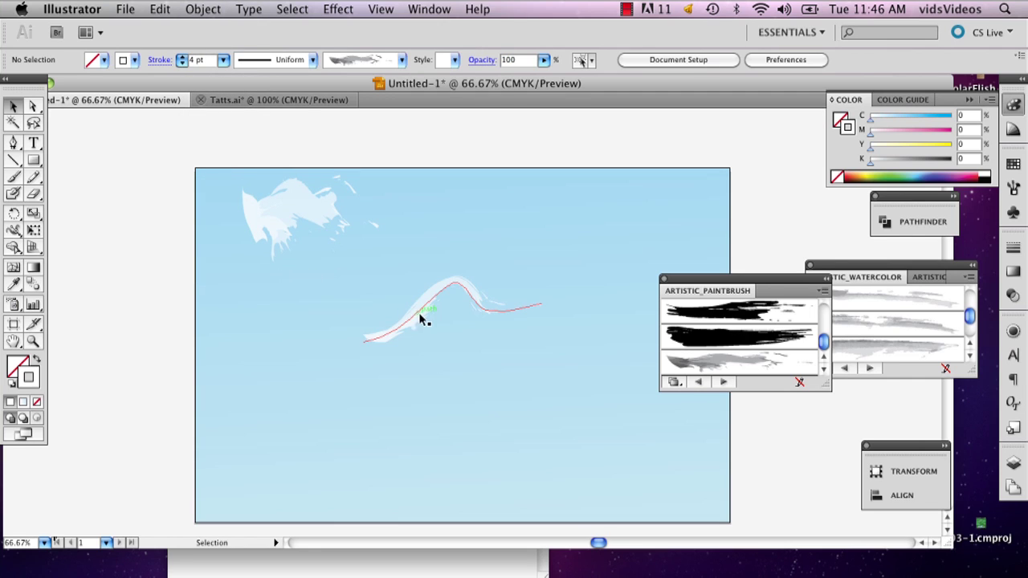
{"action": "key", "text": "Delete"}
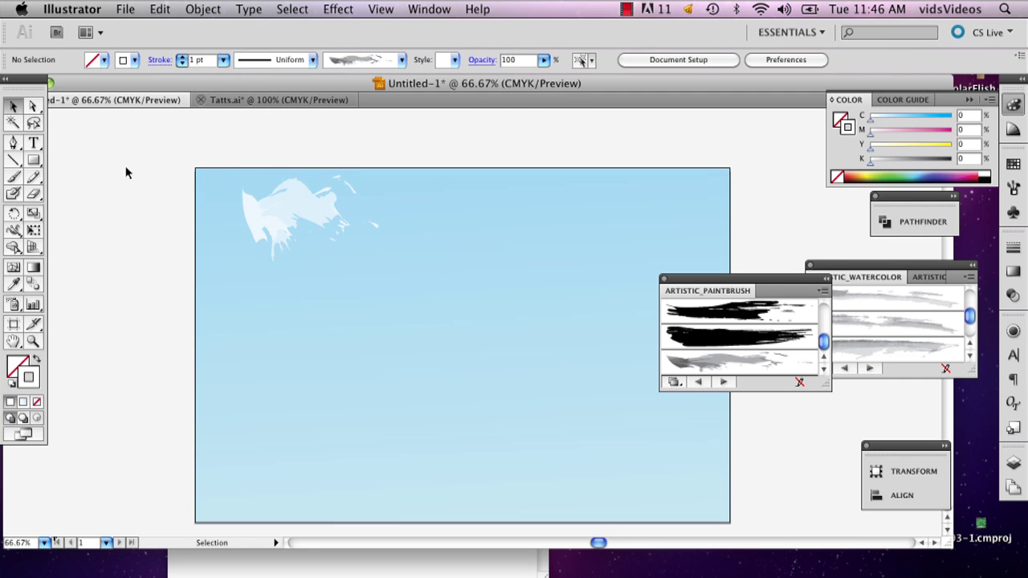
{"action": "left_click", "coordinate": [14, 177]}
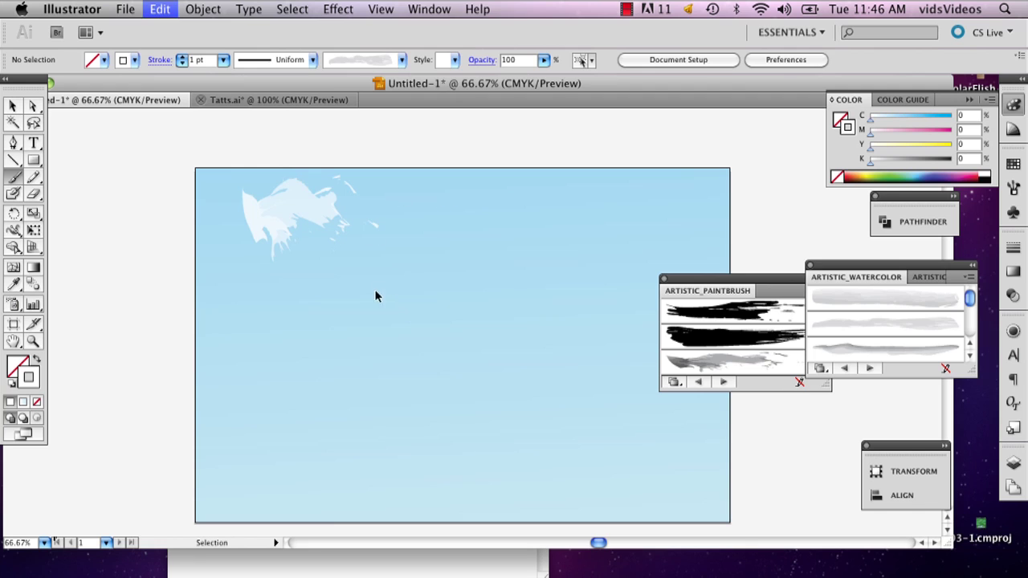
Paint a white stroke across the artboard middle and thicken it to 5 pt.
{"action": "left_click_drag", "start_coordinate": [375, 290], "coordinate": [468, 291]}
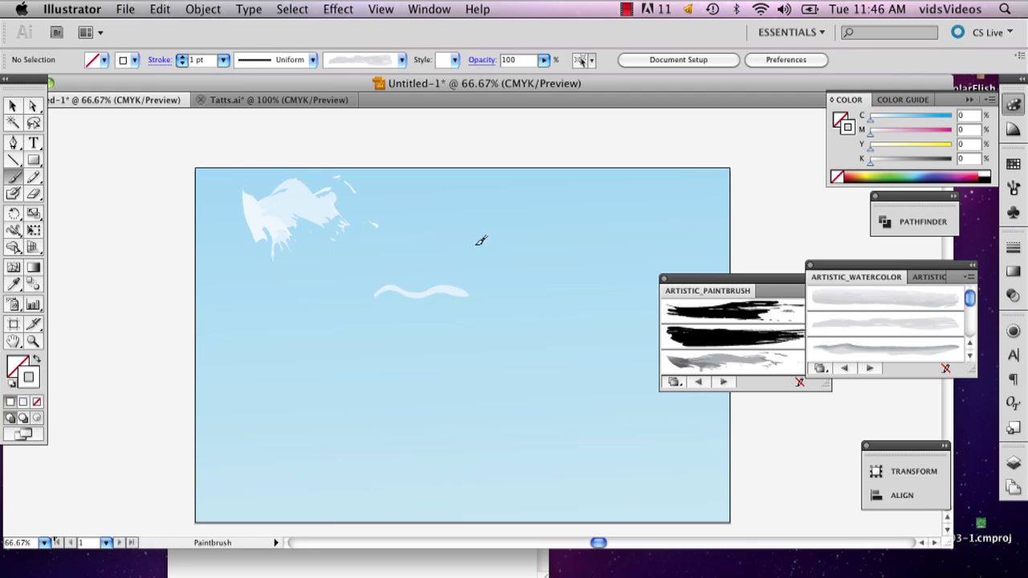
{"action": "left_click", "coordinate": [13, 106]}
{"action": "left_click", "coordinate": [406, 296]}
{"action": "left_click", "coordinate": [223, 59]}
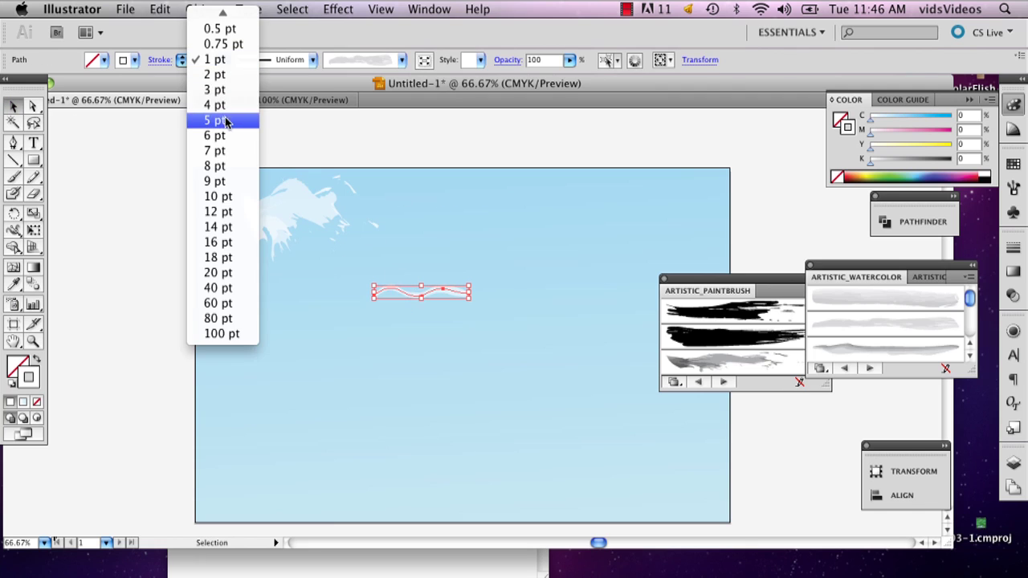
{"action": "left_click", "coordinate": [218, 121]}
{"action": "left_click", "coordinate": [257, 325]}
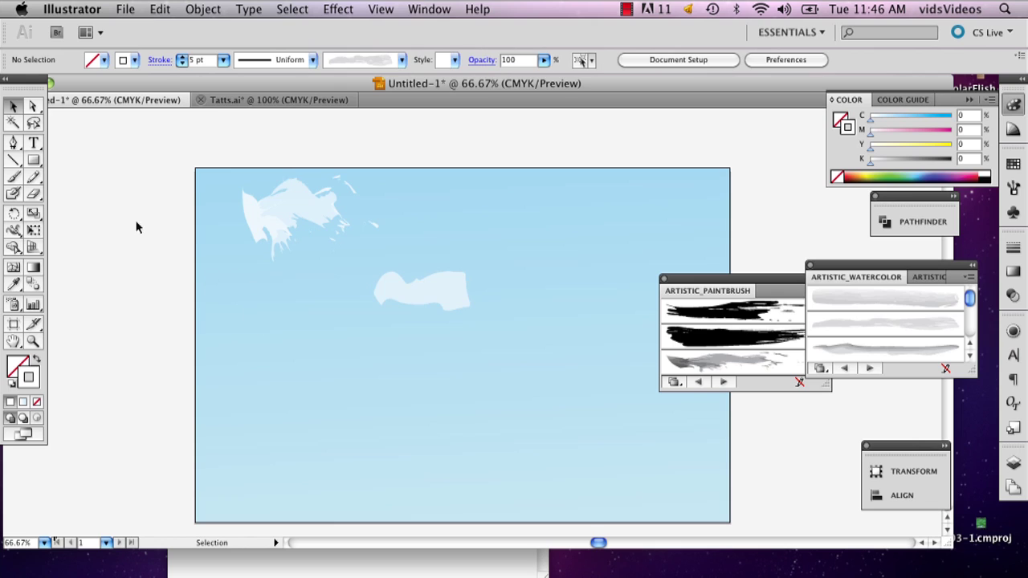
{"action": "left_click", "coordinate": [13, 177]}
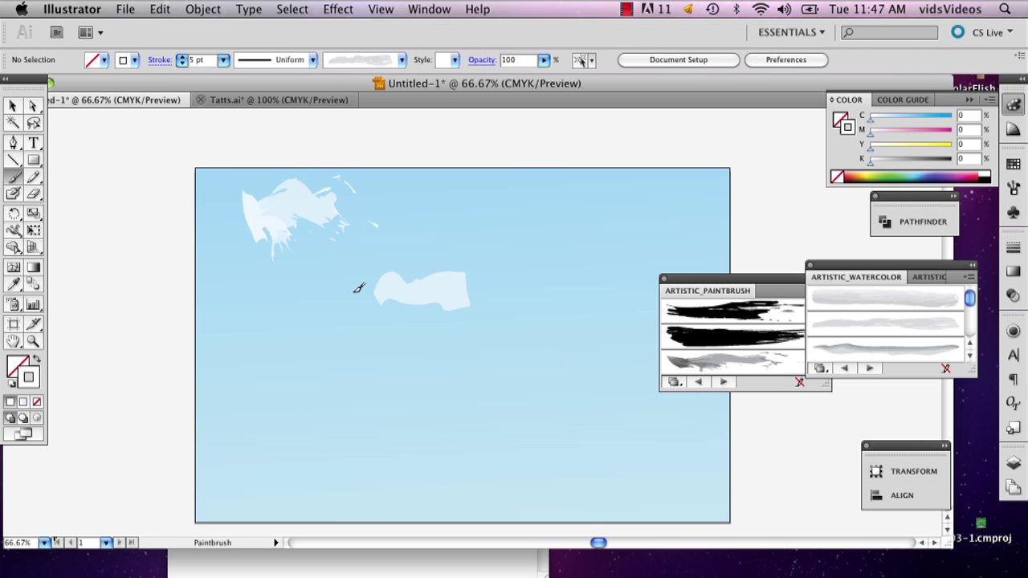
Brighten the upper cloud with two strokes of the third watercolor brush.
{"action": "left_click_drag", "start_coordinate": [355, 291], "coordinate": [443, 298]}
{"action": "left_click_drag", "start_coordinate": [392, 211], "coordinate": [393, 212]}
{"action": "key", "text": "super+z"}
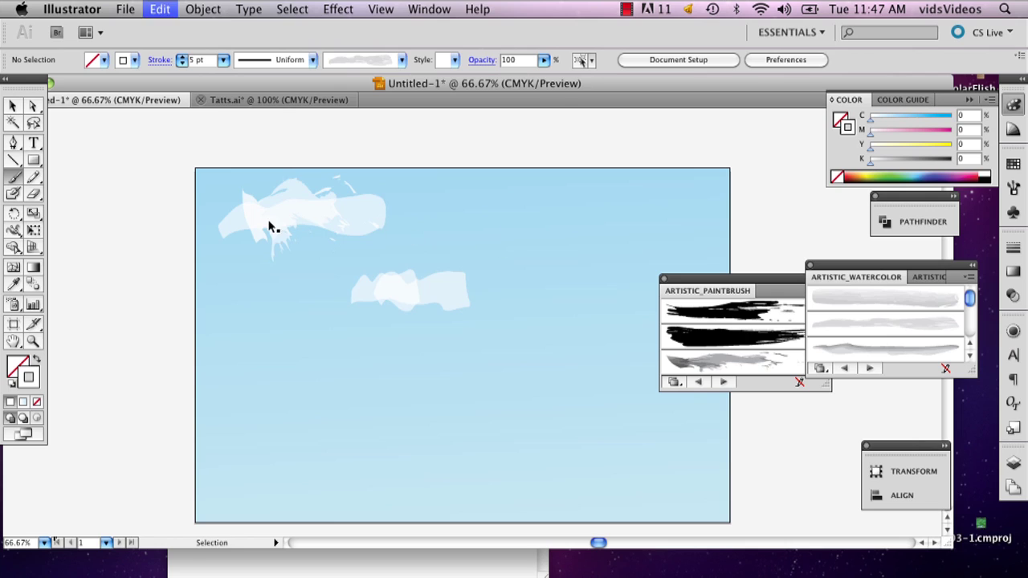
{"action": "left_click", "coordinate": [883, 354]}
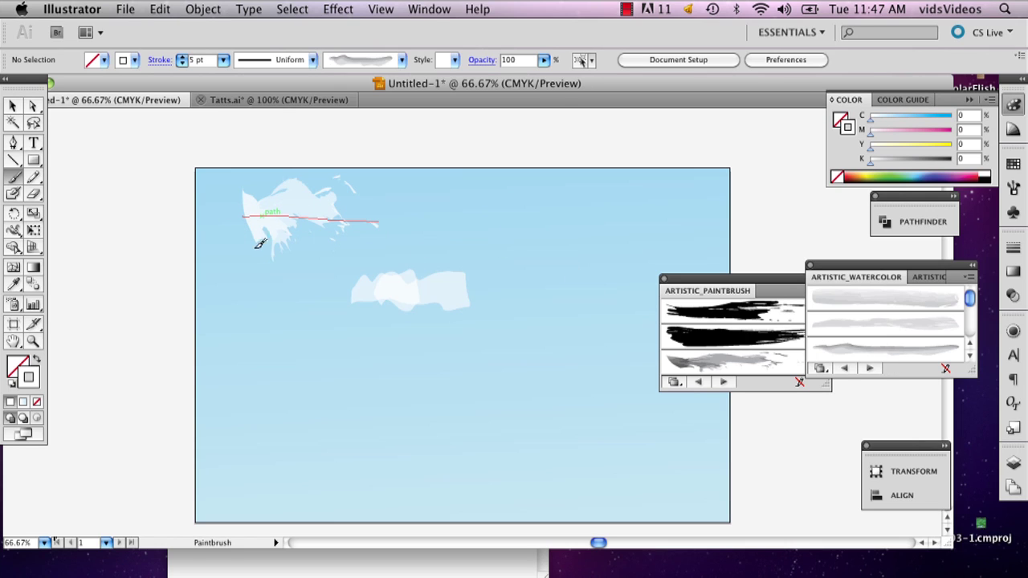
{"action": "left_click_drag", "start_coordinate": [261, 244], "coordinate": [399, 210]}
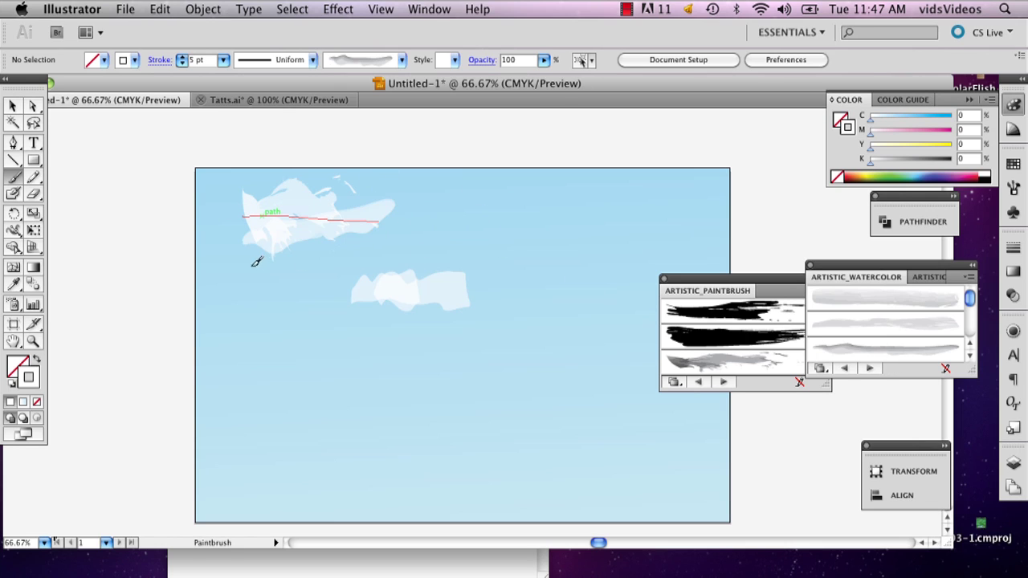
{"action": "left_click_drag", "start_coordinate": [256, 262], "coordinate": [351, 206]}
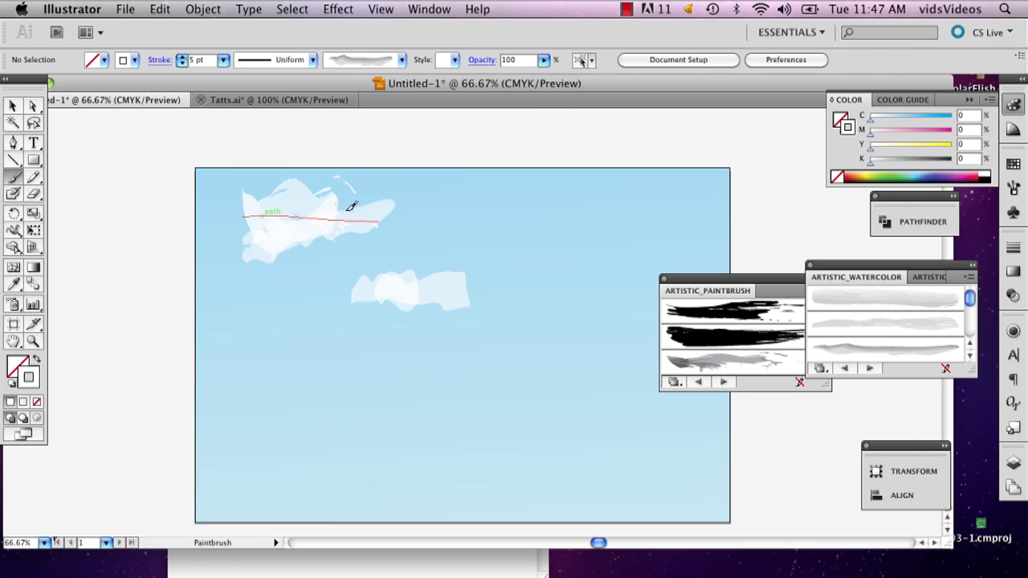
Build a watercolor cloud right of the upper cloud from several overlapping strokes.
{"action": "left_click", "coordinate": [931, 325]}
{"action": "left_click_drag", "start_coordinate": [471, 199], "coordinate": [610, 240]}
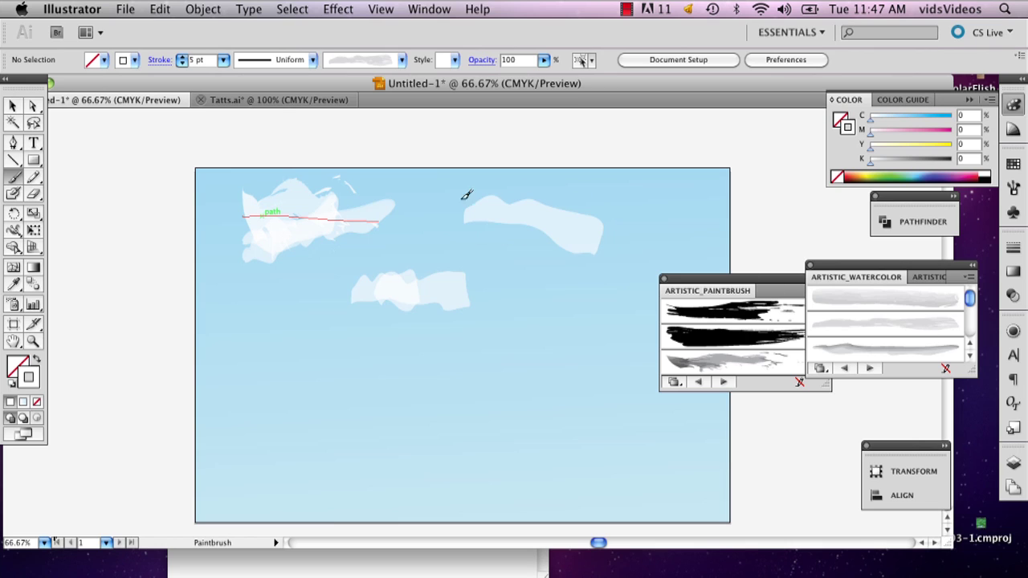
{"action": "left_click_drag", "start_coordinate": [570, 201], "coordinate": [572, 202]}
{"action": "left_click_drag", "start_coordinate": [501, 217], "coordinate": [568, 220]}
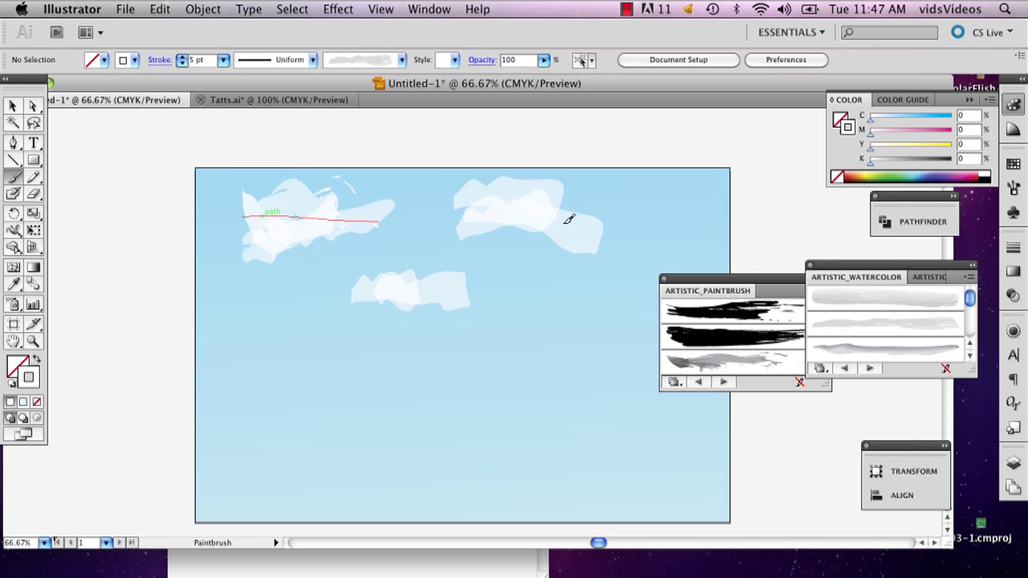
{"action": "left_click_drag", "start_coordinate": [434, 214], "coordinate": [515, 210]}
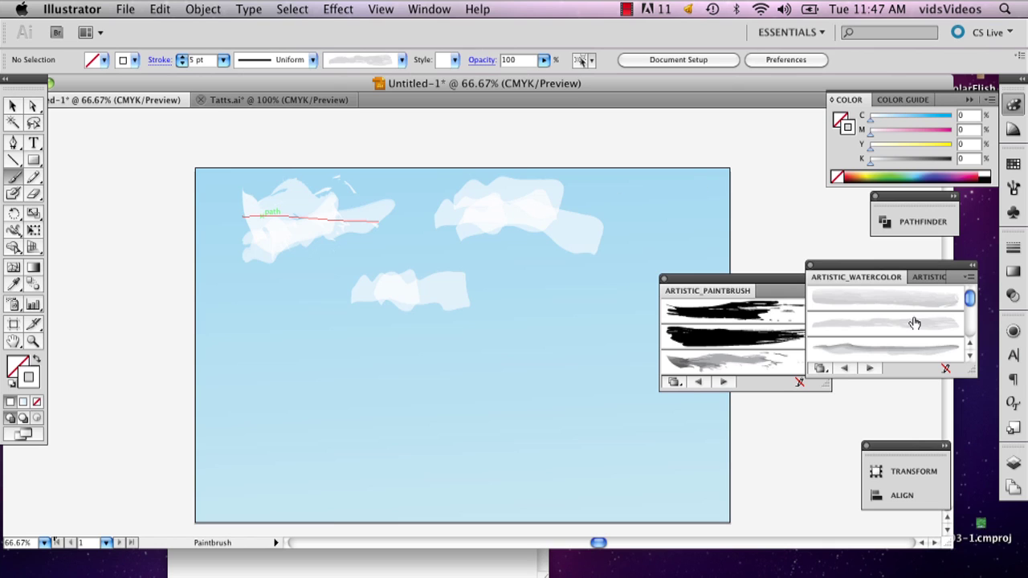
Paint a watercolor cloud at the upper right, discarding the trial and lower-sky strokes.
{"action": "left_click_drag", "start_coordinate": [652, 338], "coordinate": [654, 338]}
{"action": "key", "text": "super+z"}
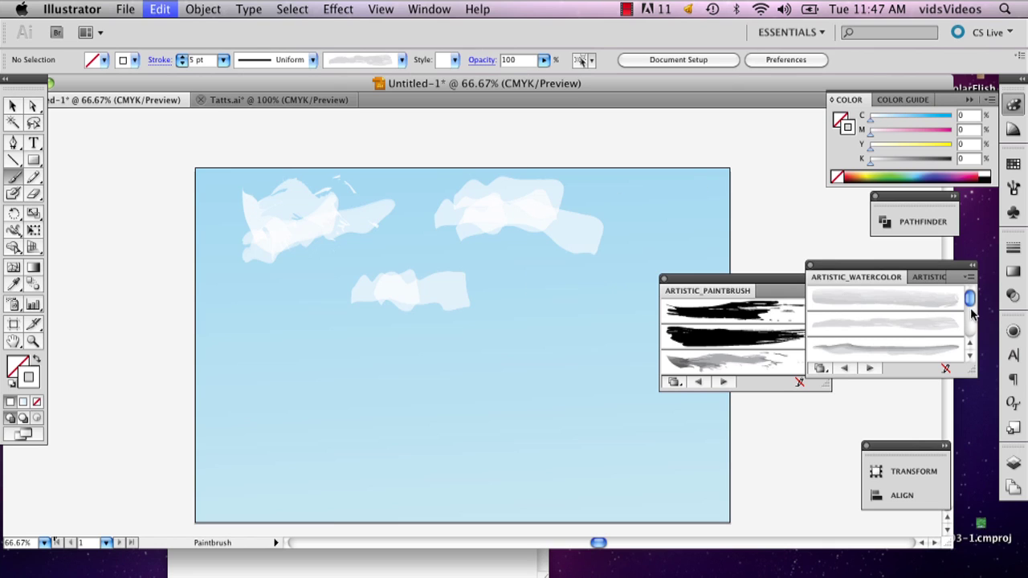
{"action": "left_click_drag", "start_coordinate": [971, 298], "coordinate": [972, 309]}
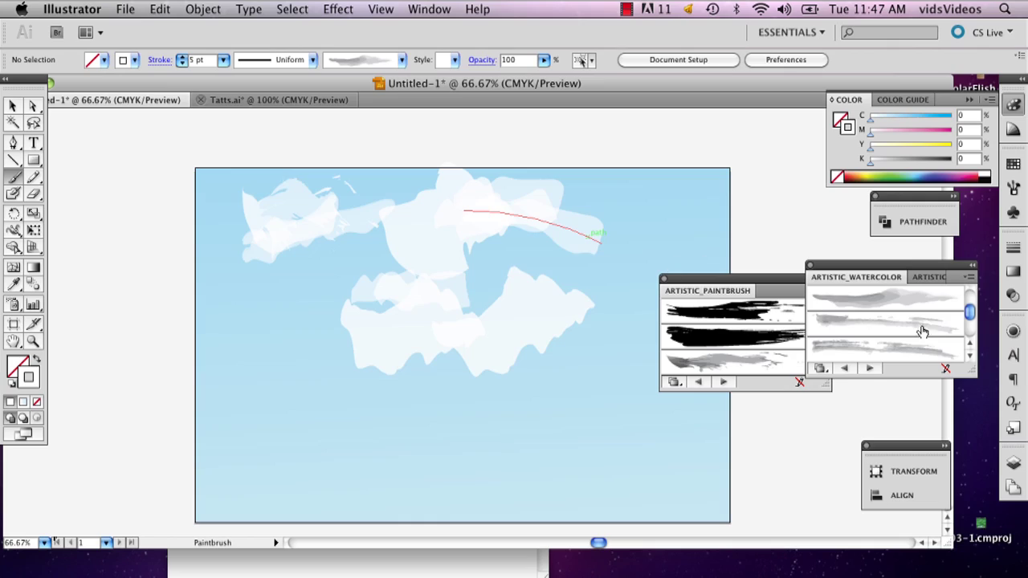
{"action": "left_click_drag", "start_coordinate": [969, 312], "coordinate": [970, 328]}
{"action": "left_click", "coordinate": [895, 323]}
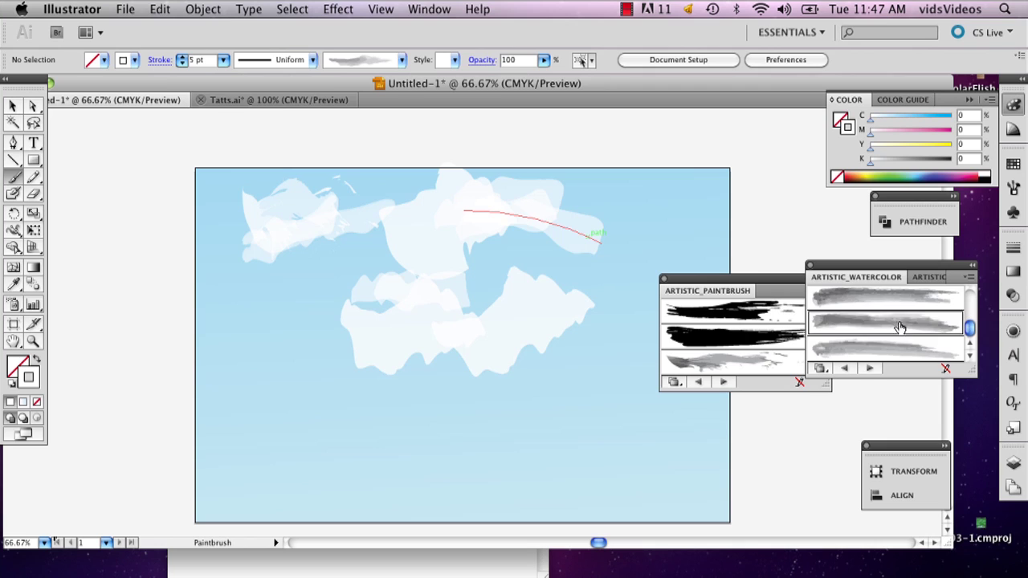
{"action": "mouse_move", "coordinate": [498, 345]}
{"action": "left_mouse_down"}
{"action": "mouse_move", "coordinate": [338, 351]}
{"action": "mouse_move", "coordinate": [277, 378]}
{"action": "left_mouse_up"}
{"action": "key", "text": "super+z"}
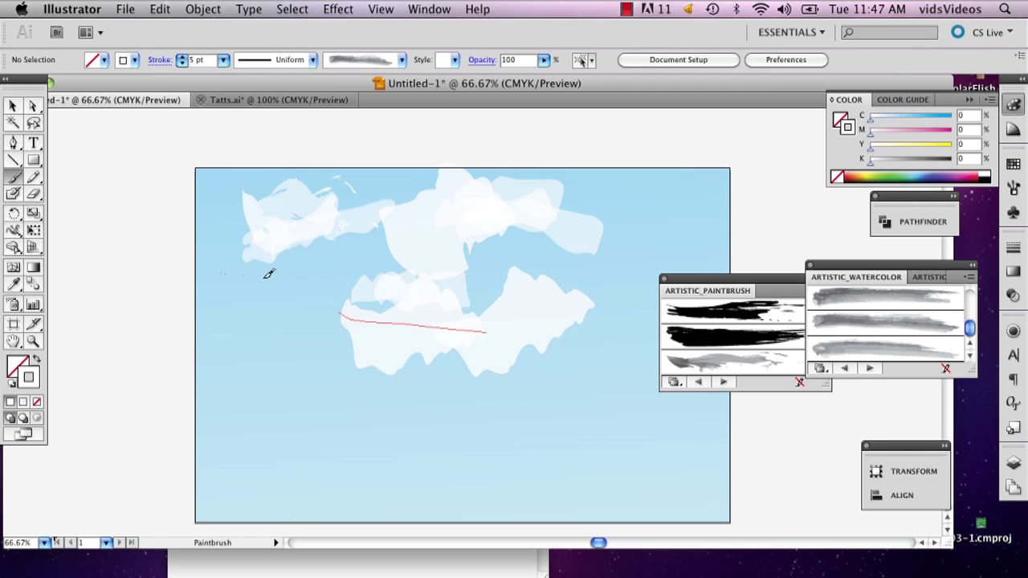
{"action": "key", "text": "super+z"}
{"action": "left_click_drag", "start_coordinate": [580, 207], "coordinate": [689, 222]}
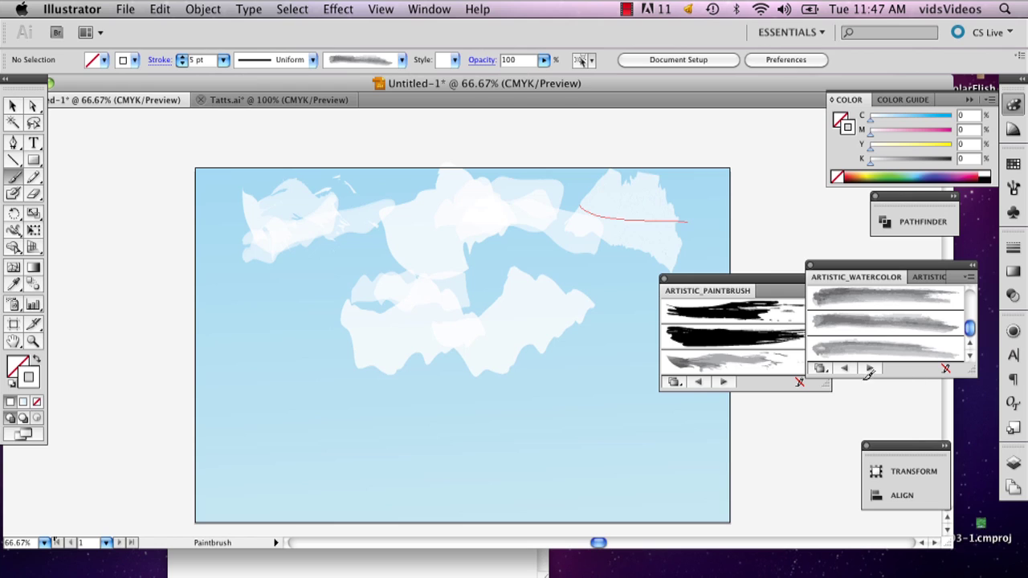
Load the Artistic_Ink library and test its black ink brush, undoing the stroke.
{"action": "left_click", "coordinate": [821, 371]}
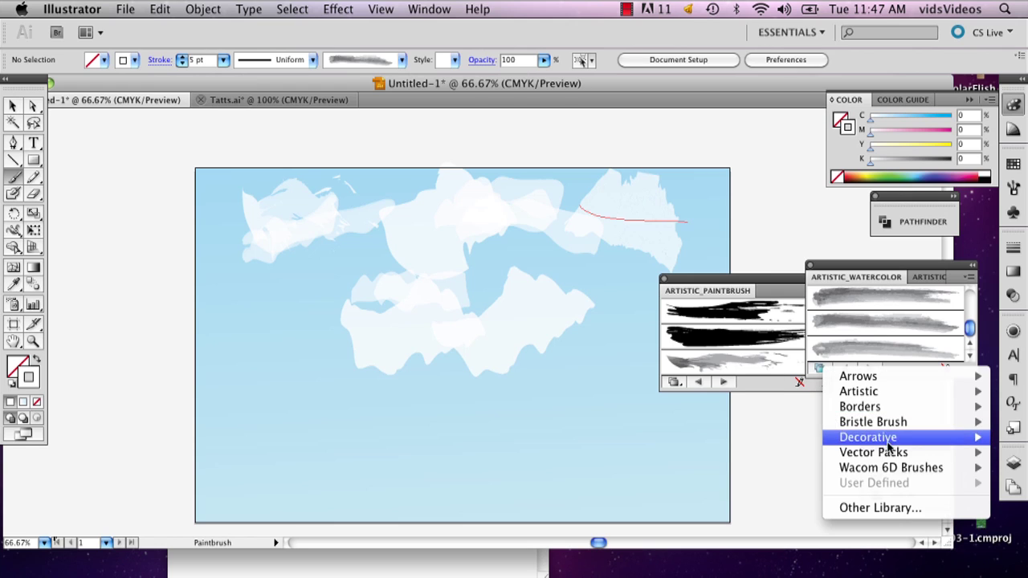
{"action": "mouse_move", "coordinate": [858, 391]}
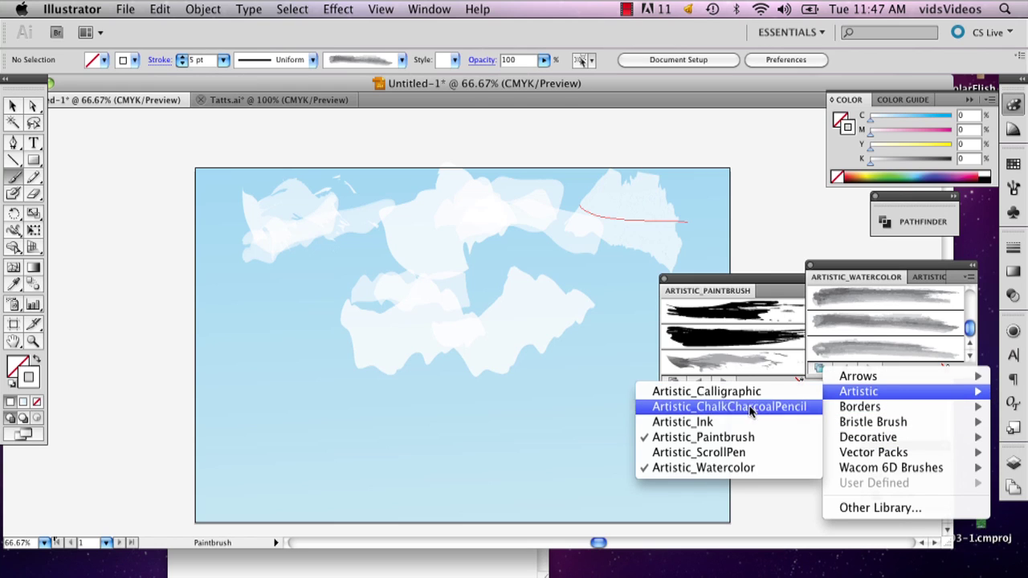
{"action": "left_click", "coordinate": [710, 422]}
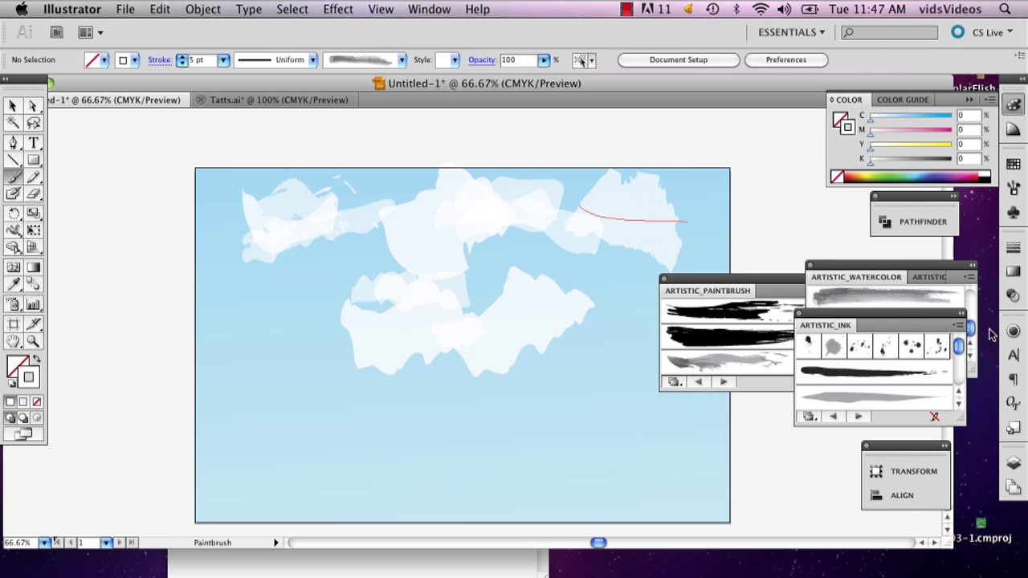
{"action": "scroll", "coordinate": [957, 359], "scroll_direction": "down", "scroll_amount": 2}
{"action": "scroll", "coordinate": [957, 359], "scroll_direction": "up", "scroll_amount": 3}
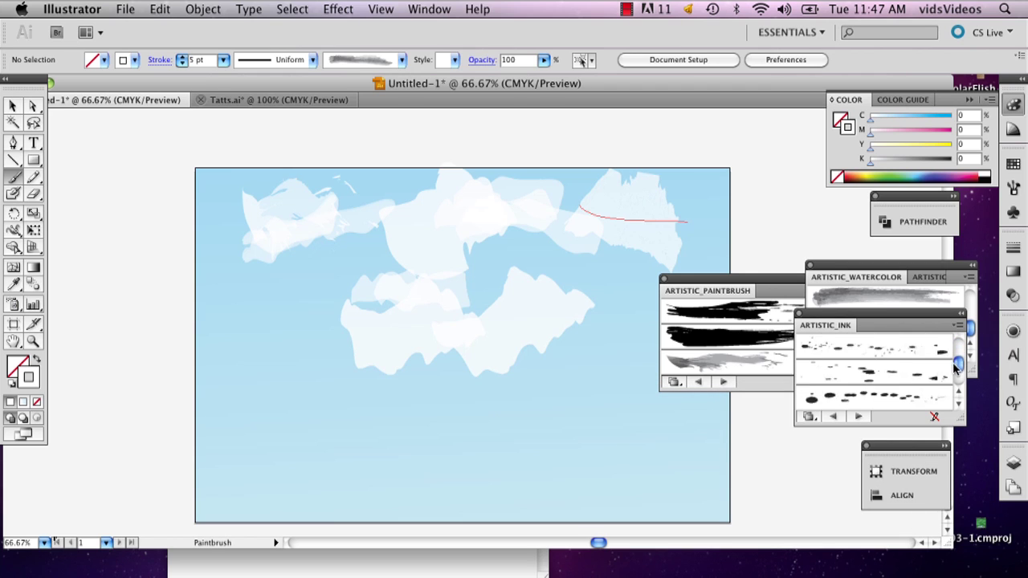
{"action": "left_click", "coordinate": [840, 374]}
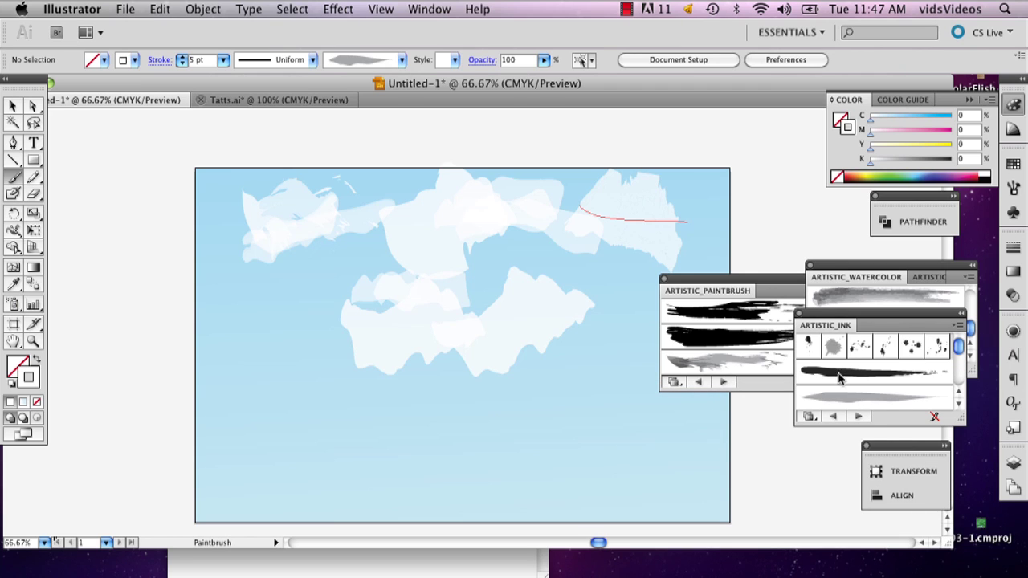
{"action": "left_click_drag", "start_coordinate": [539, 434], "coordinate": [541, 436]}
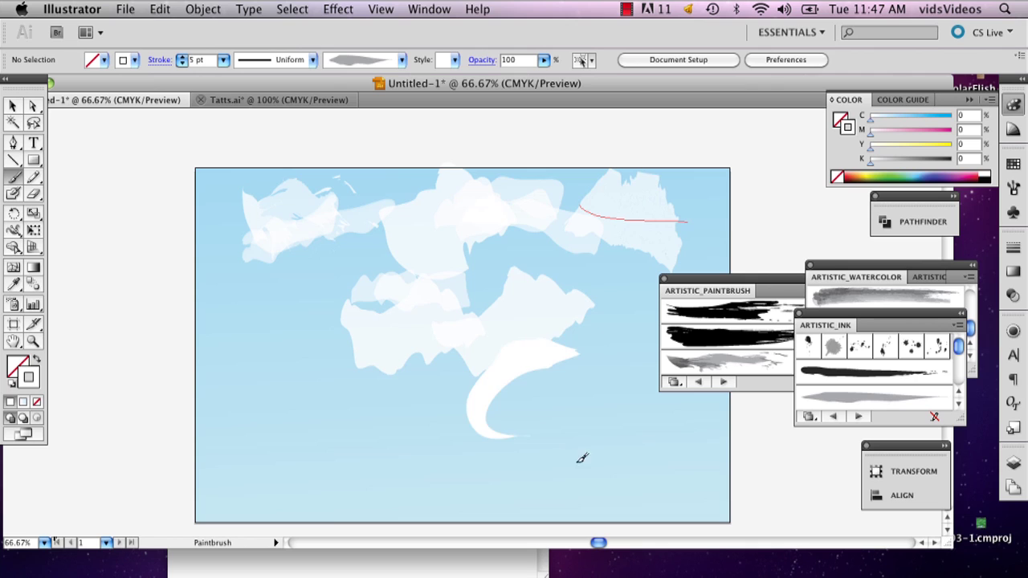
{"action": "key", "text": "super+z"}
Load the Hand Drawn brushes vector pack library.
{"action": "scroll", "coordinate": [956, 361], "scroll_direction": "down", "scroll_amount": 2}
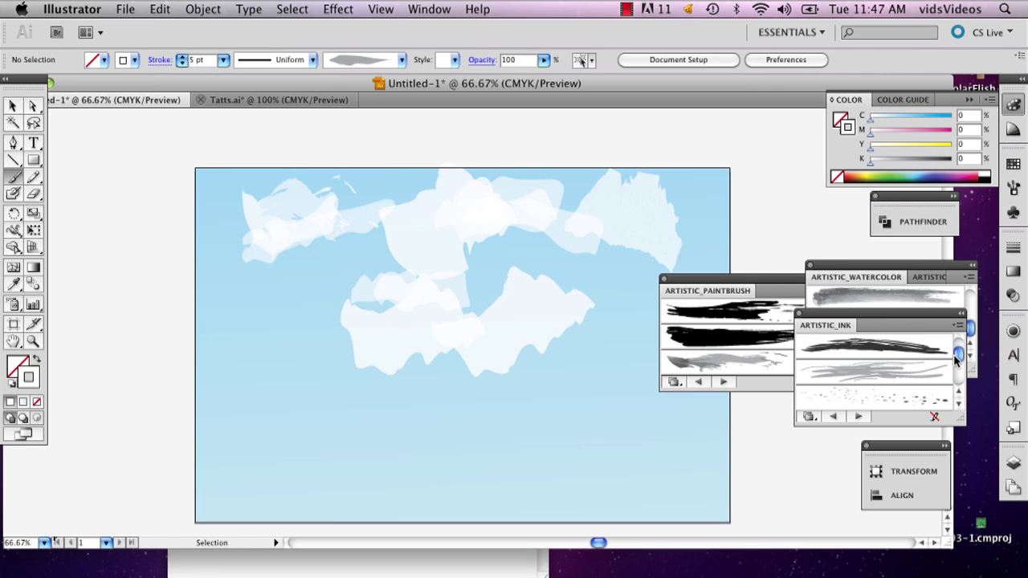
{"action": "left_click", "coordinate": [810, 417]}
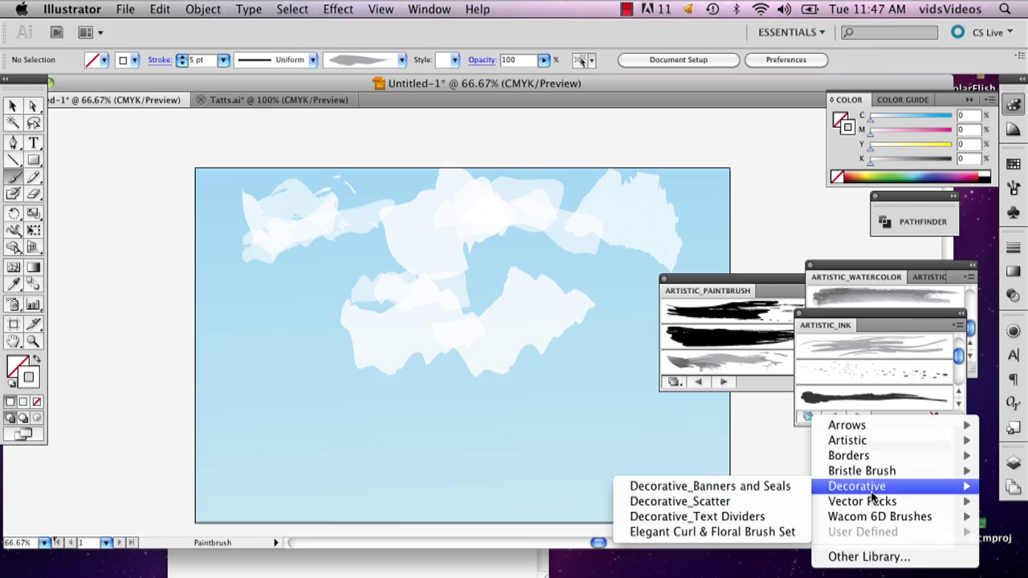
{"action": "mouse_move", "coordinate": [876, 512]}
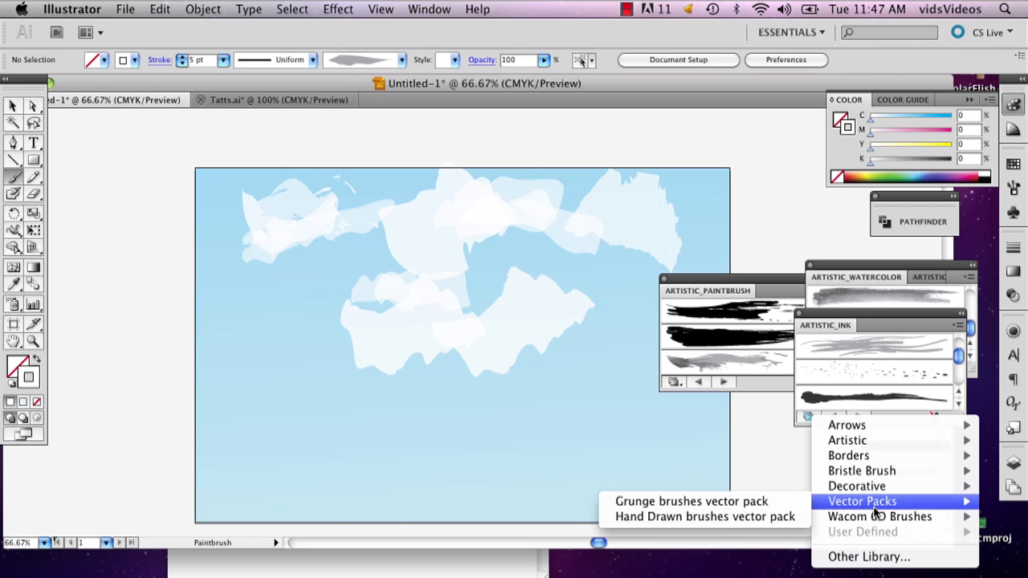
{"action": "left_click", "coordinate": [707, 516]}
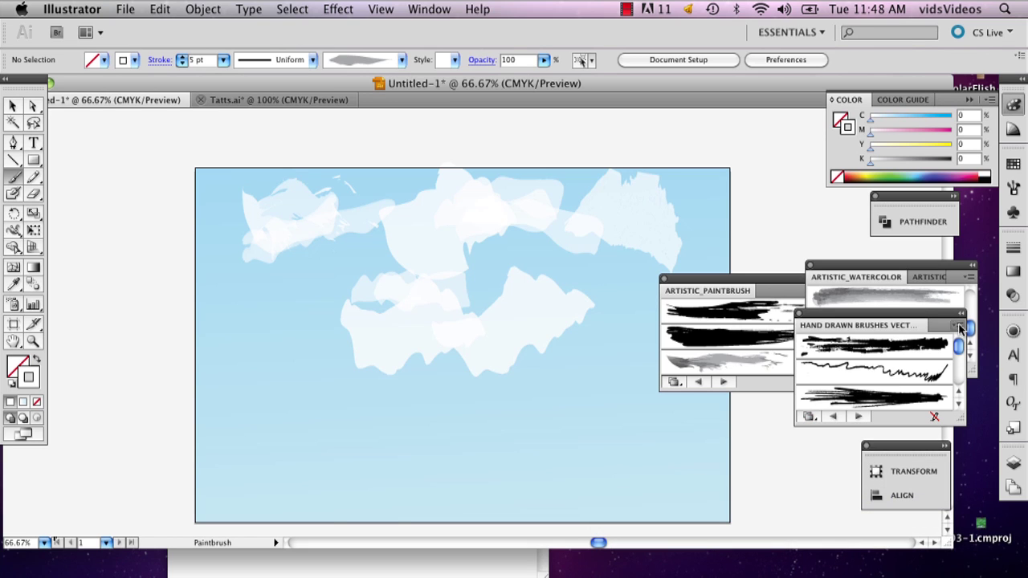
{"action": "left_click_drag", "start_coordinate": [957, 357], "coordinate": [958, 378]}
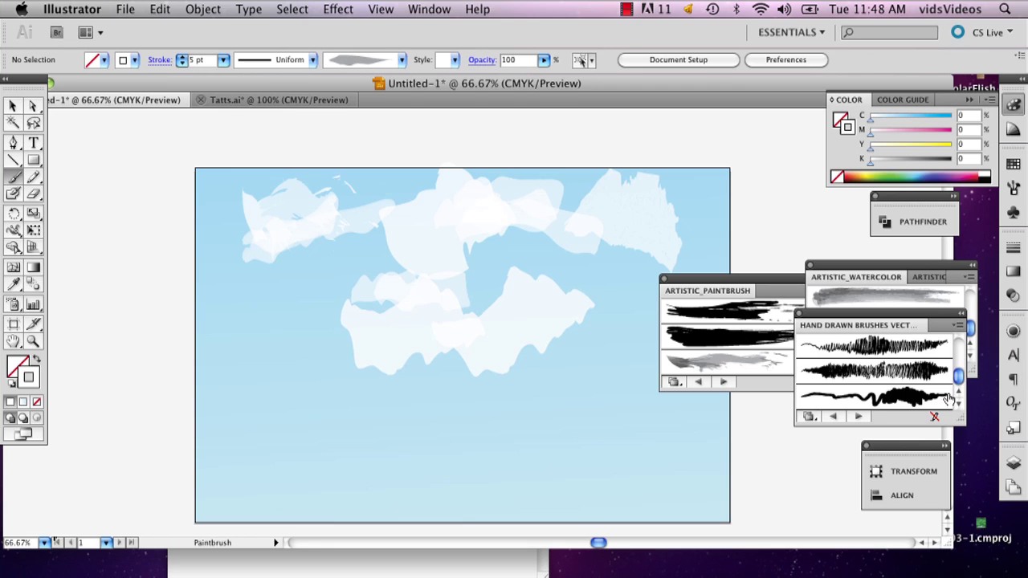
Load the Grunge brushes vector pack and select one of its grunge brushes.
{"action": "left_click", "coordinate": [809, 417]}
{"action": "mouse_move", "coordinate": [839, 504]}
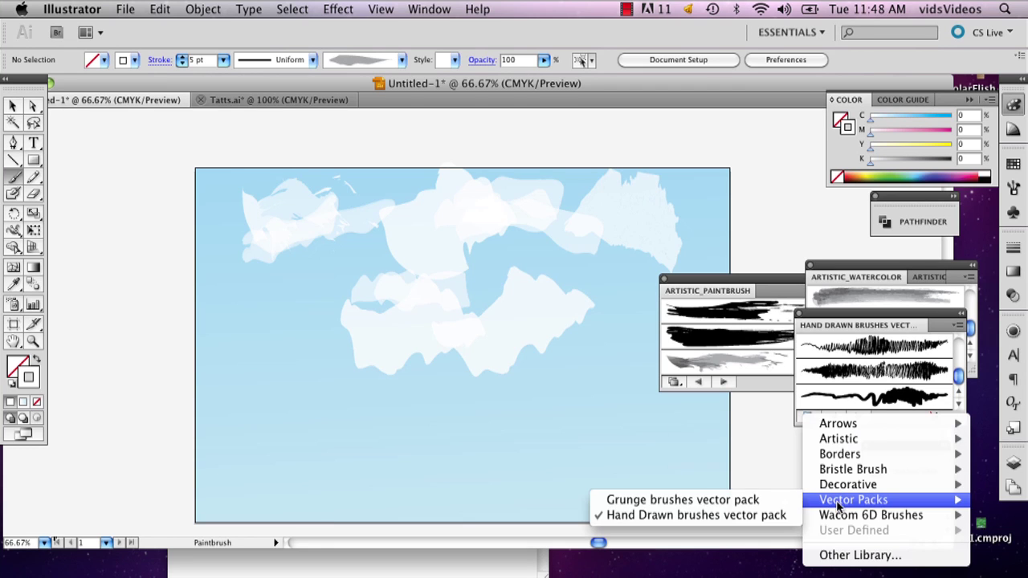
{"action": "left_click", "coordinate": [683, 500]}
{"action": "left_click_drag", "start_coordinate": [957, 392], "coordinate": [958, 346]}
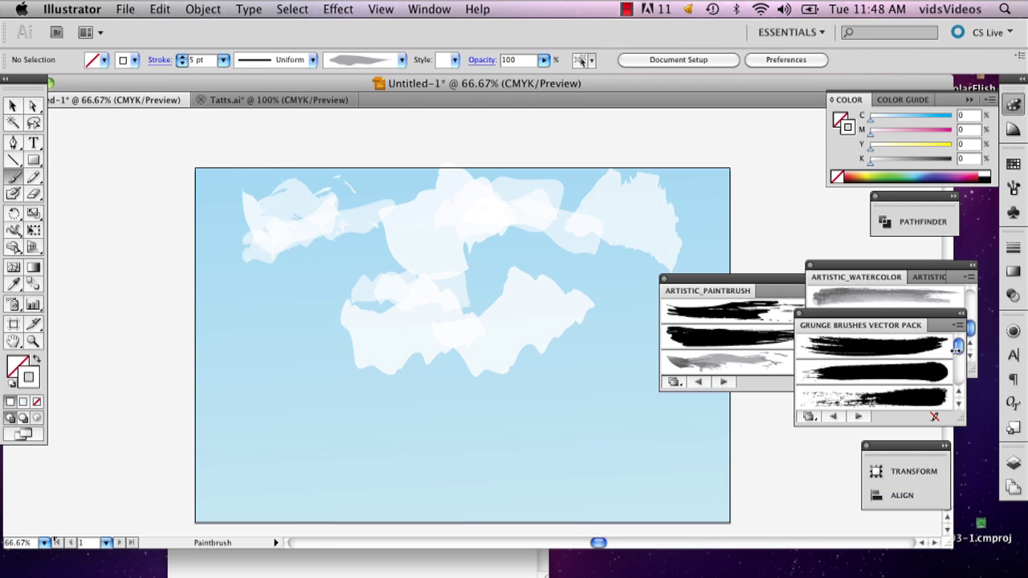
{"action": "left_click", "coordinate": [912, 399]}
Try three different grunge brushes on the sky, undoing each unwanted stroke.
{"action": "left_click_drag", "start_coordinate": [535, 394], "coordinate": [391, 480]}
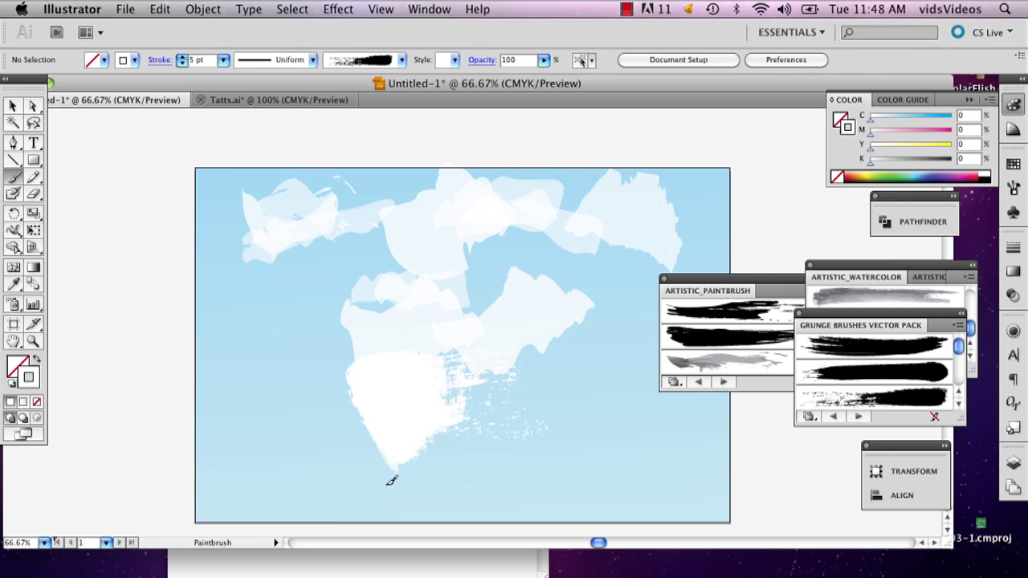
{"action": "key", "text": "super+z"}
{"action": "left_click", "coordinate": [924, 372]}
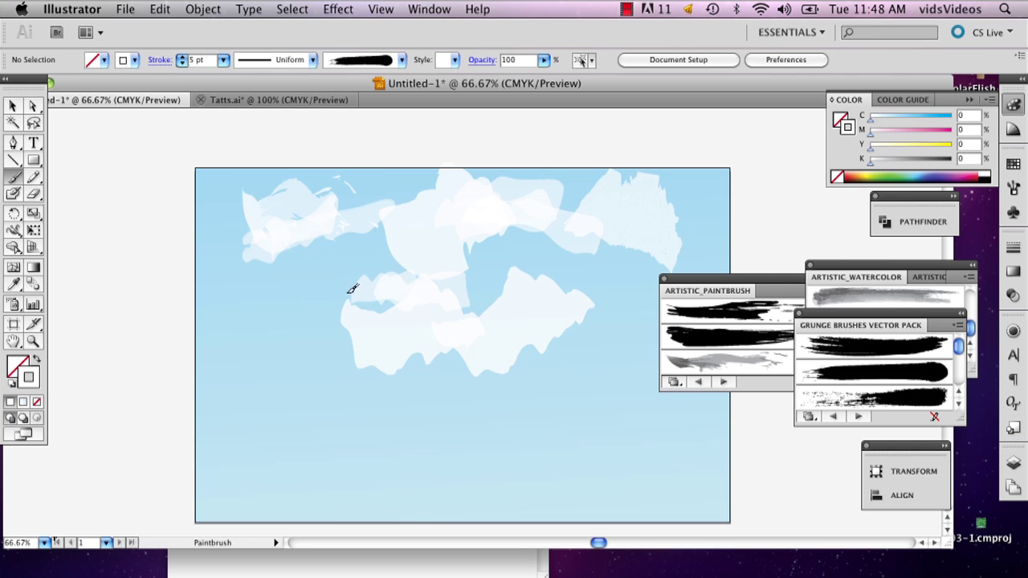
{"action": "left_click_drag", "start_coordinate": [270, 287], "coordinate": [361, 278]}
{"action": "key", "text": "super+z"}
{"action": "scroll", "coordinate": [936, 391], "scroll_direction": "down", "scroll_amount": 3}
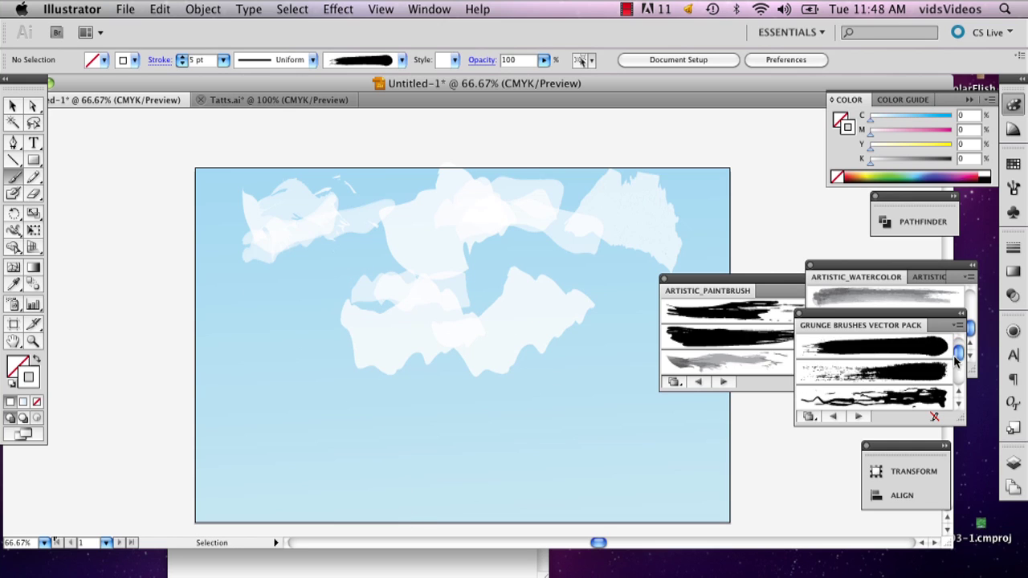
{"action": "left_click", "coordinate": [936, 391]}
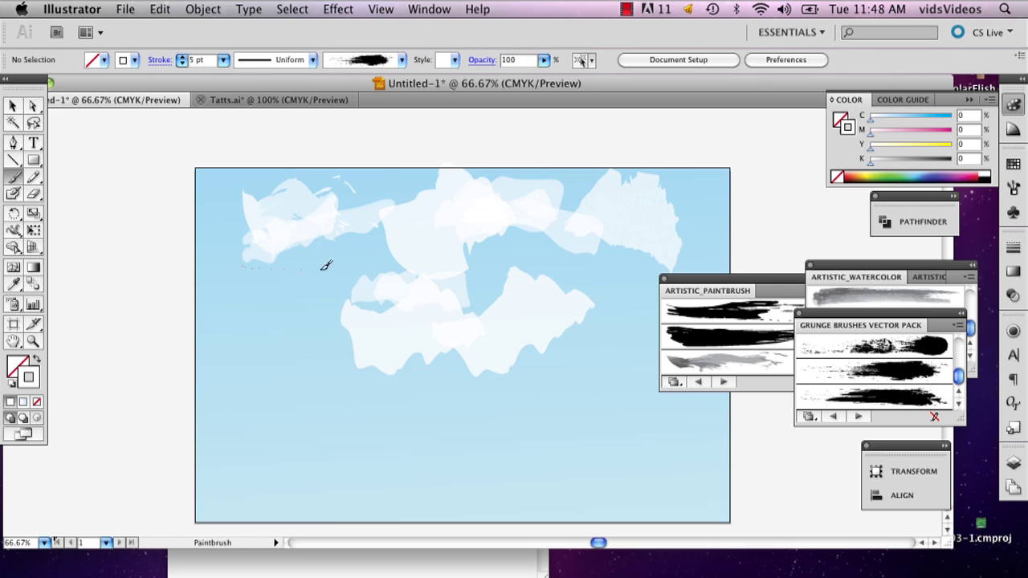
{"action": "left_click_drag", "start_coordinate": [325, 266], "coordinate": [383, 271]}
{"action": "key", "text": "super+z"}
Set the stroke weight to 4 pt, retry grunge strokes, and move the streak left and down.
{"action": "left_click", "coordinate": [223, 59]}
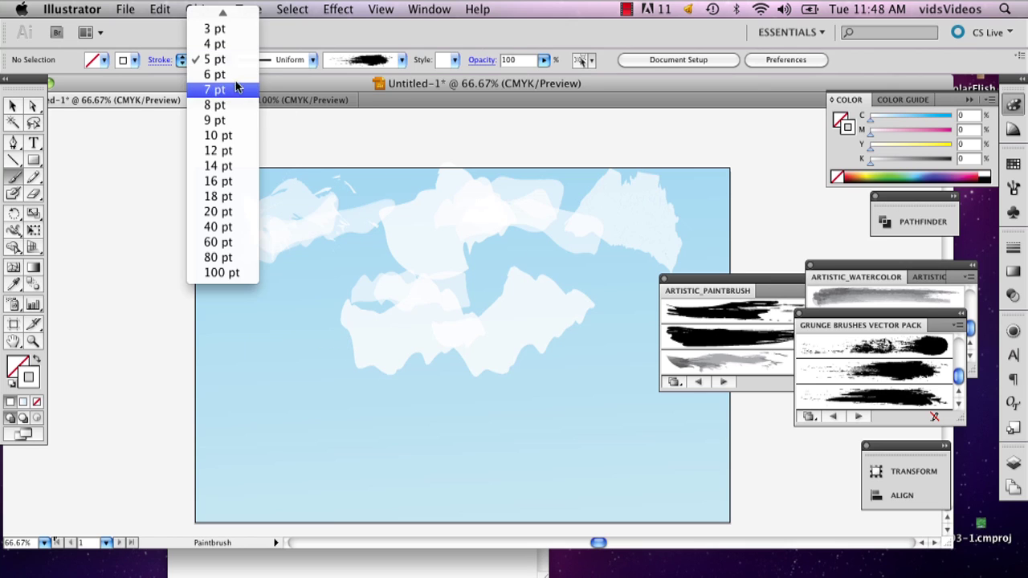
{"action": "left_click", "coordinate": [215, 44]}
{"action": "left_click_drag", "start_coordinate": [344, 340], "coordinate": [475, 322]}
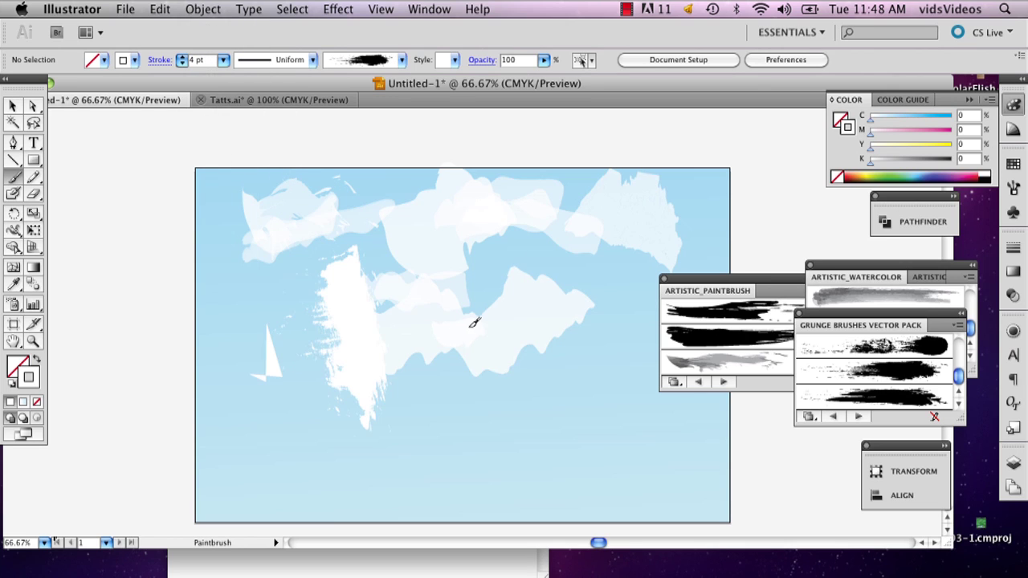
{"action": "key", "text": "super+z"}
{"action": "left_click_drag", "start_coordinate": [248, 207], "coordinate": [459, 294]}
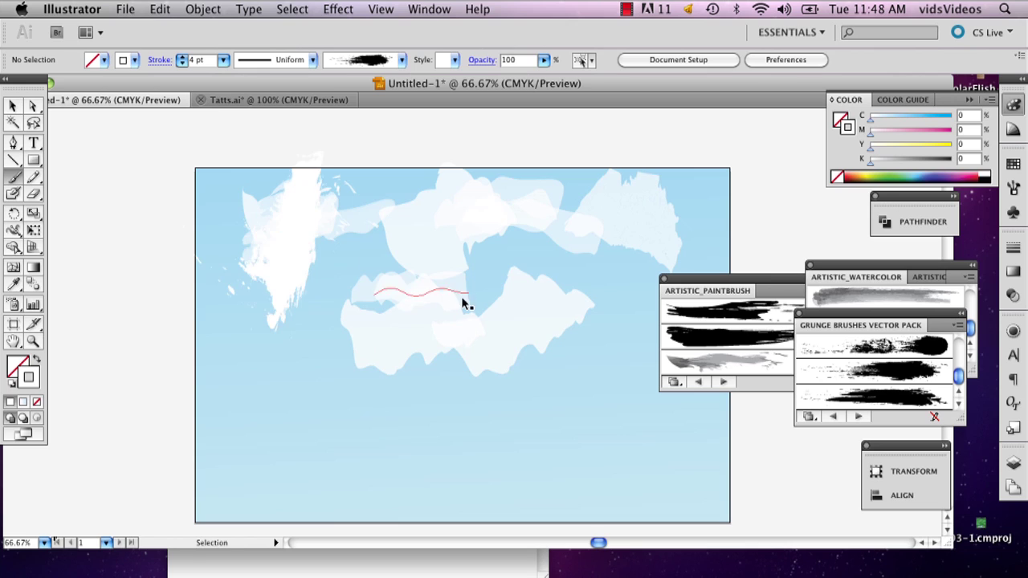
{"action": "key", "text": "super+z"}
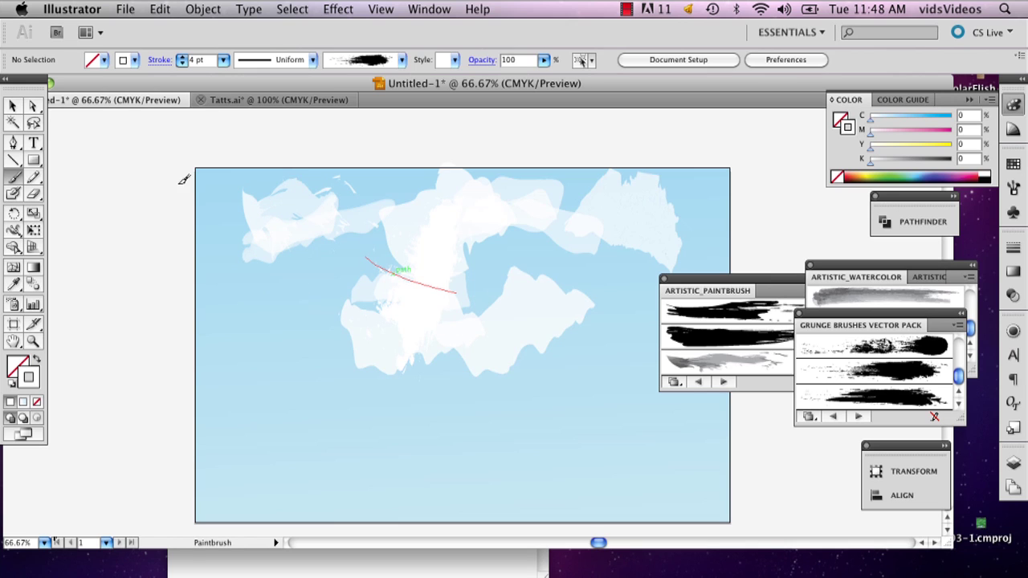
{"action": "left_click", "coordinate": [13, 105]}
{"action": "mouse_move", "coordinate": [418, 289]}
{"action": "left_mouse_down"}
{"action": "mouse_move", "coordinate": [305, 305]}
{"action": "mouse_move", "coordinate": [272, 326]}
{"action": "mouse_move", "coordinate": [303, 382]}
{"action": "left_mouse_up"}
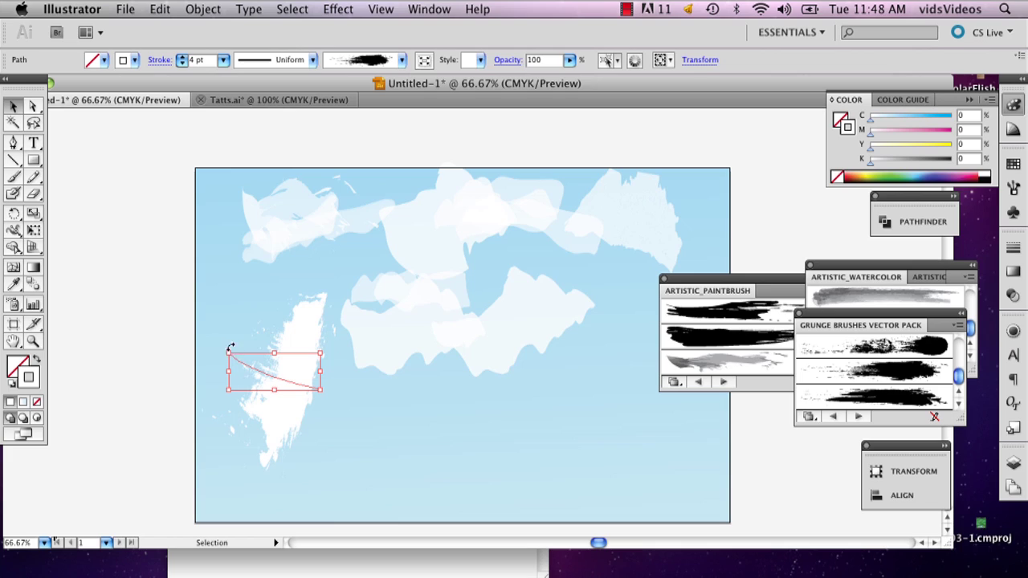